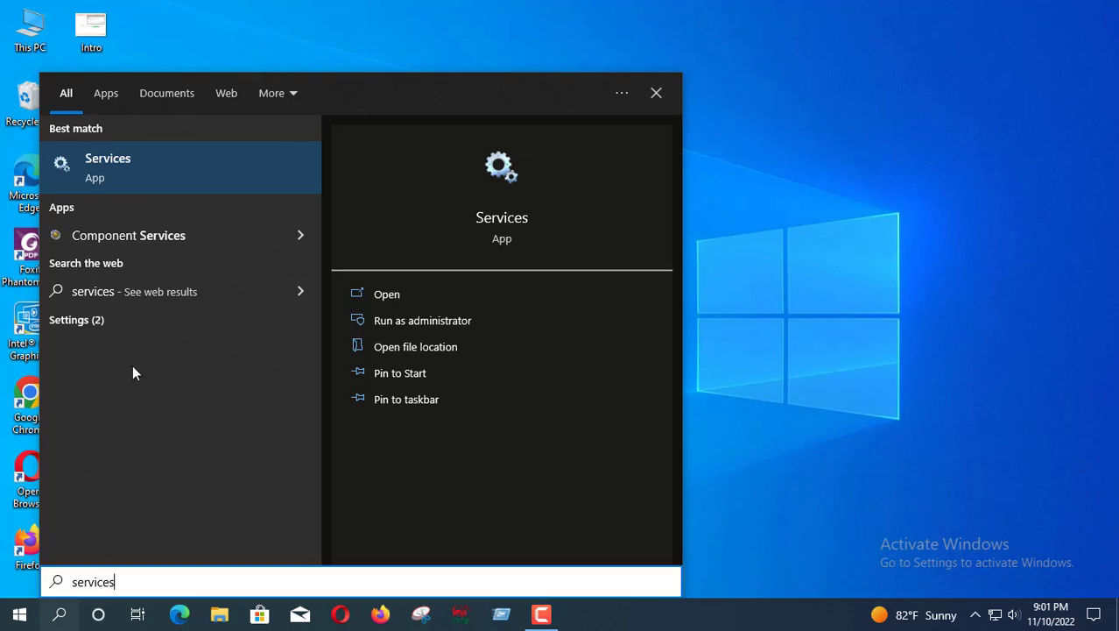
- Open the Services app in a maximized window and open the properties of the Print Spooler service
click(138, 168)
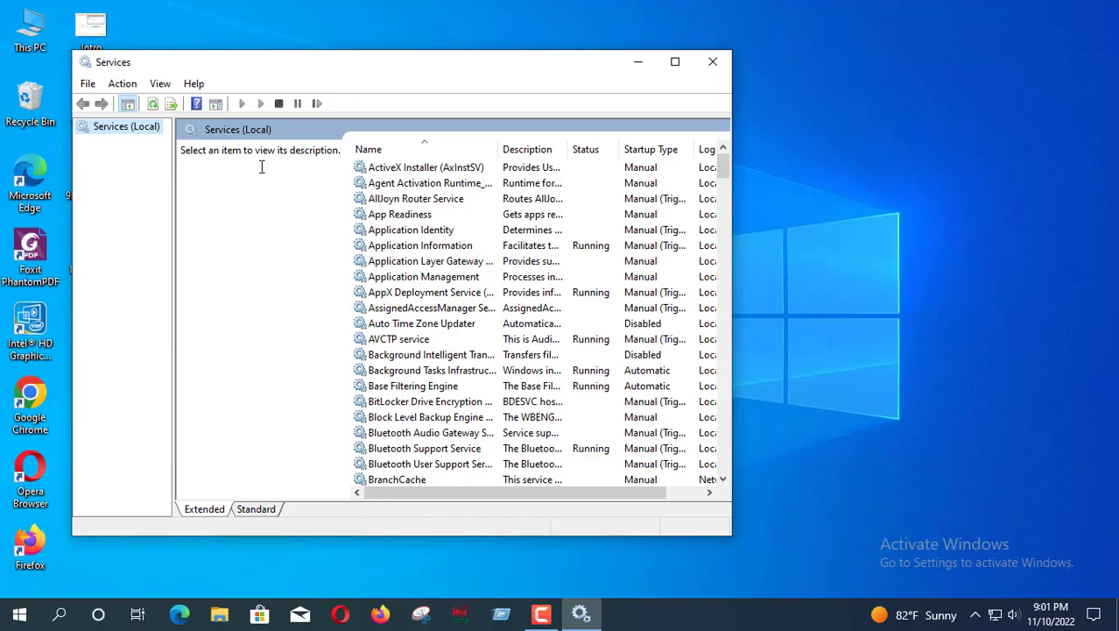
click(675, 61)
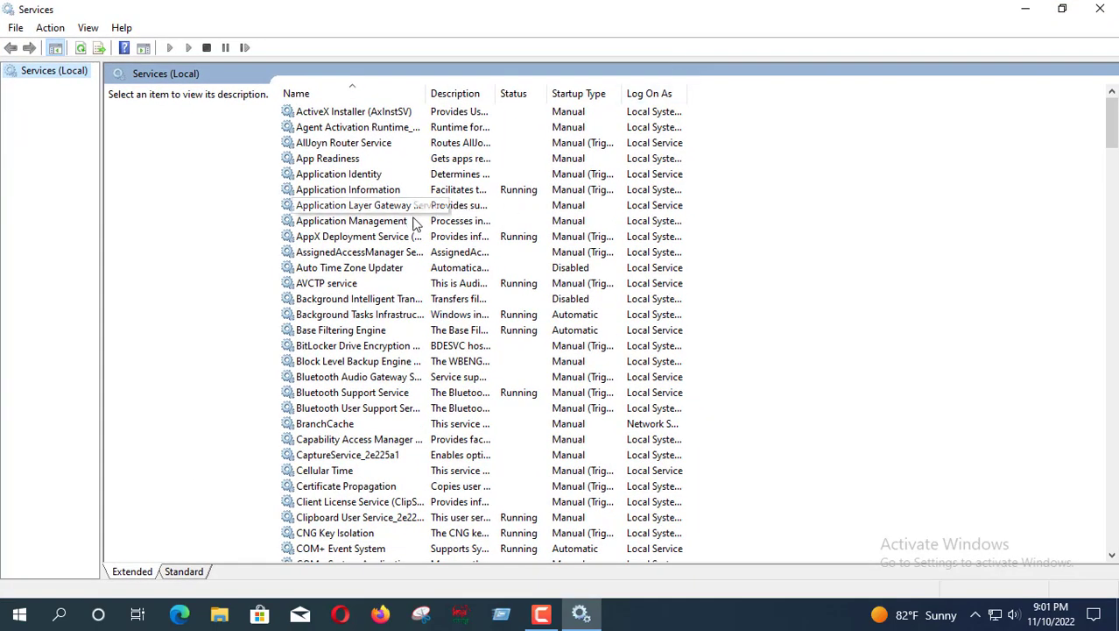
scroll(413, 232, down, 12)
scroll(413, 241, down, 20)
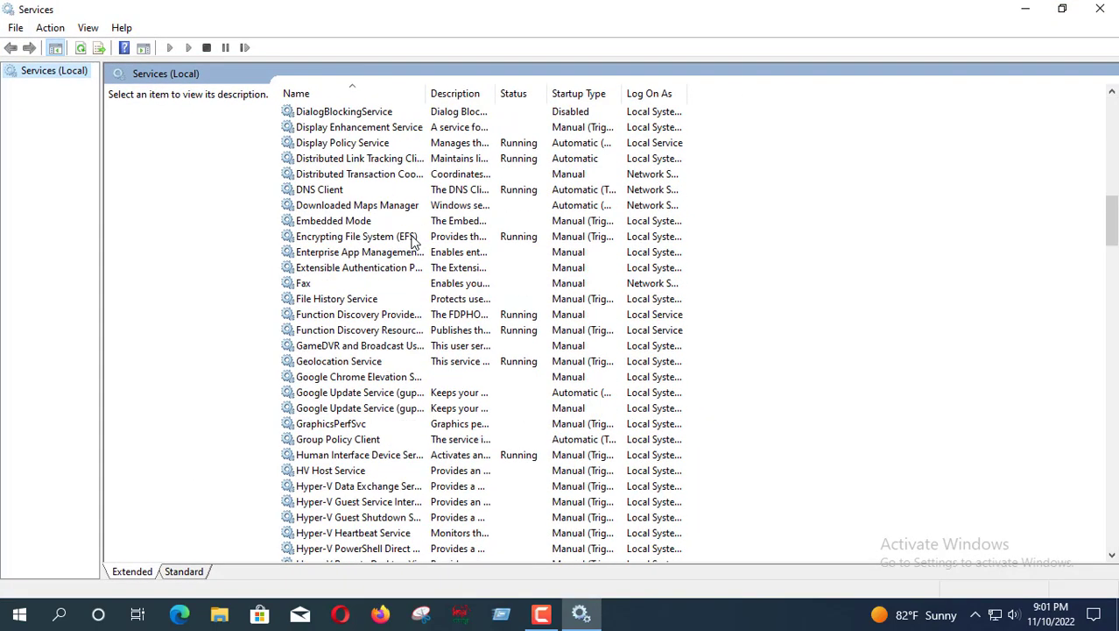
scroll(411, 242, down, 9)
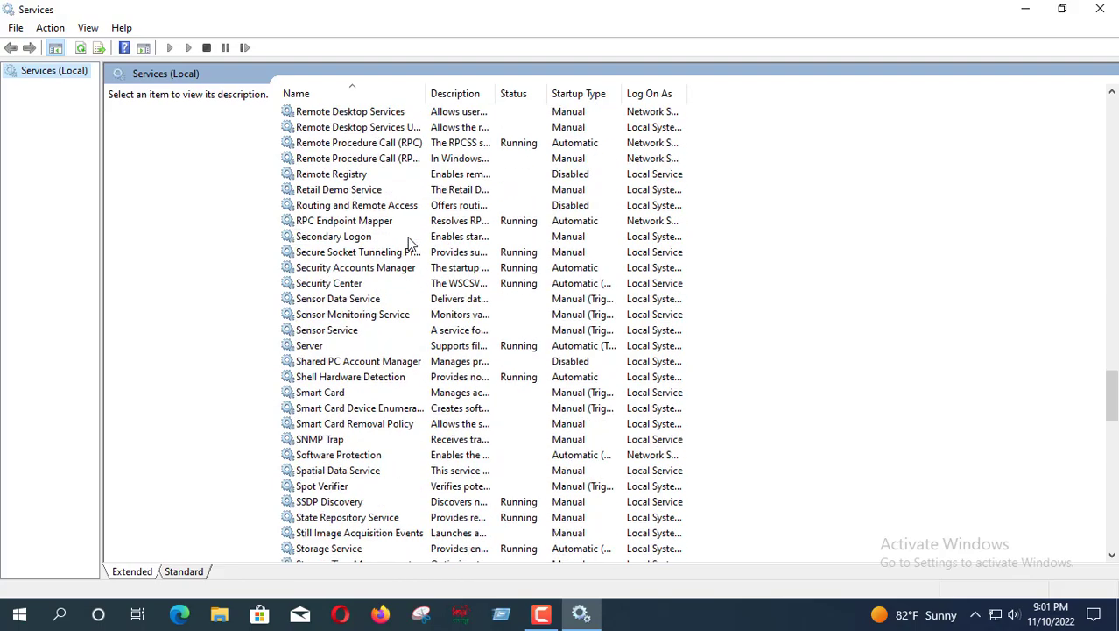
scroll(412, 244, down, 20)
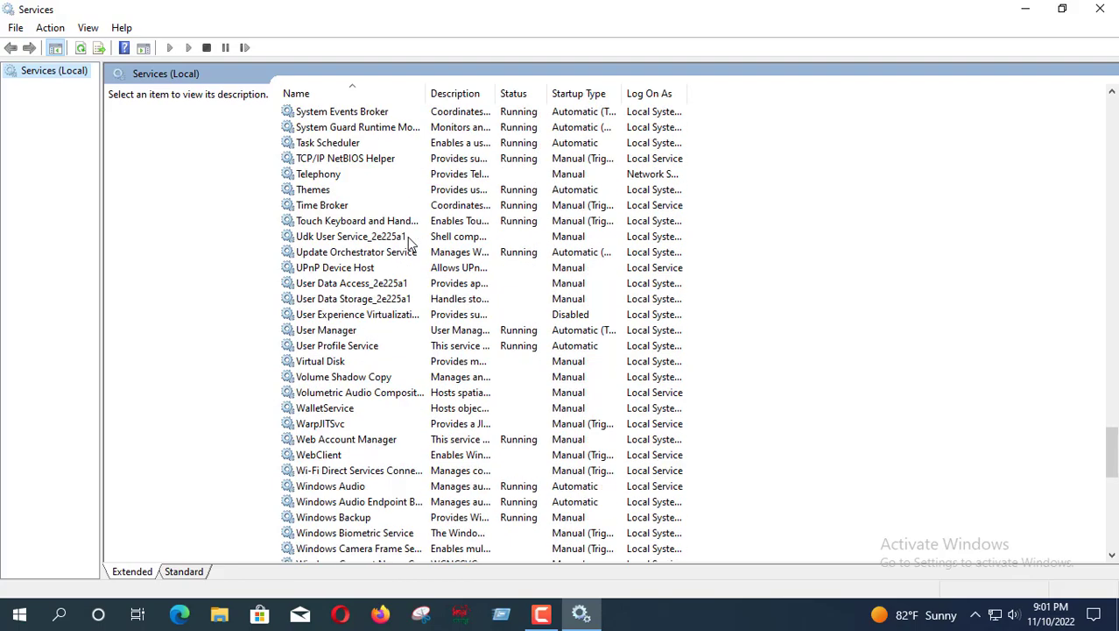
scroll(411, 243, down, 2)
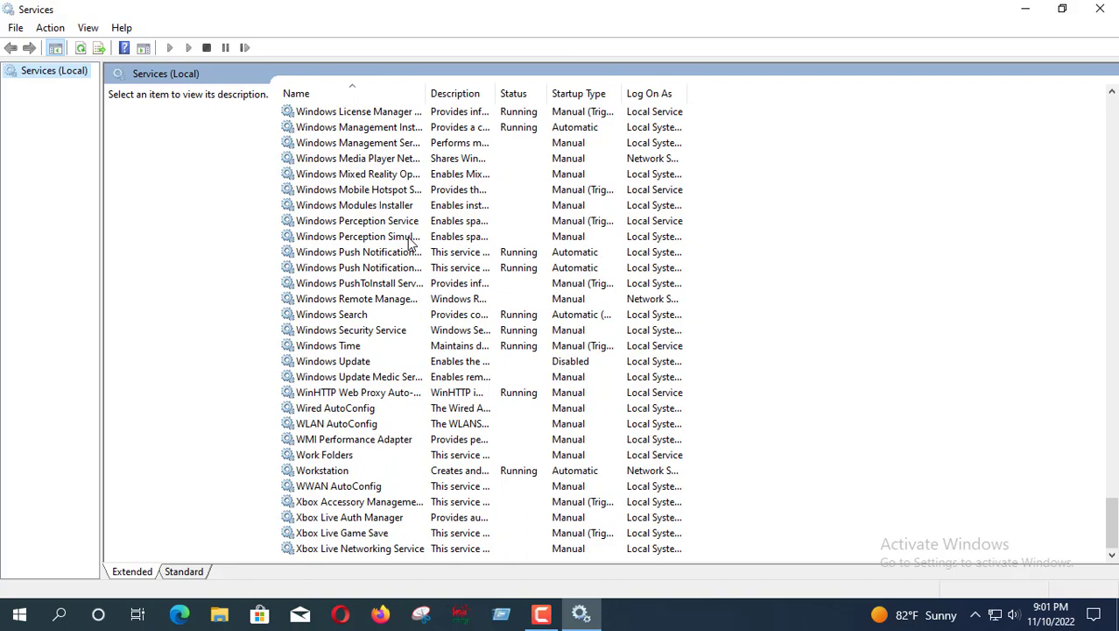
scroll(410, 243, up, 14)
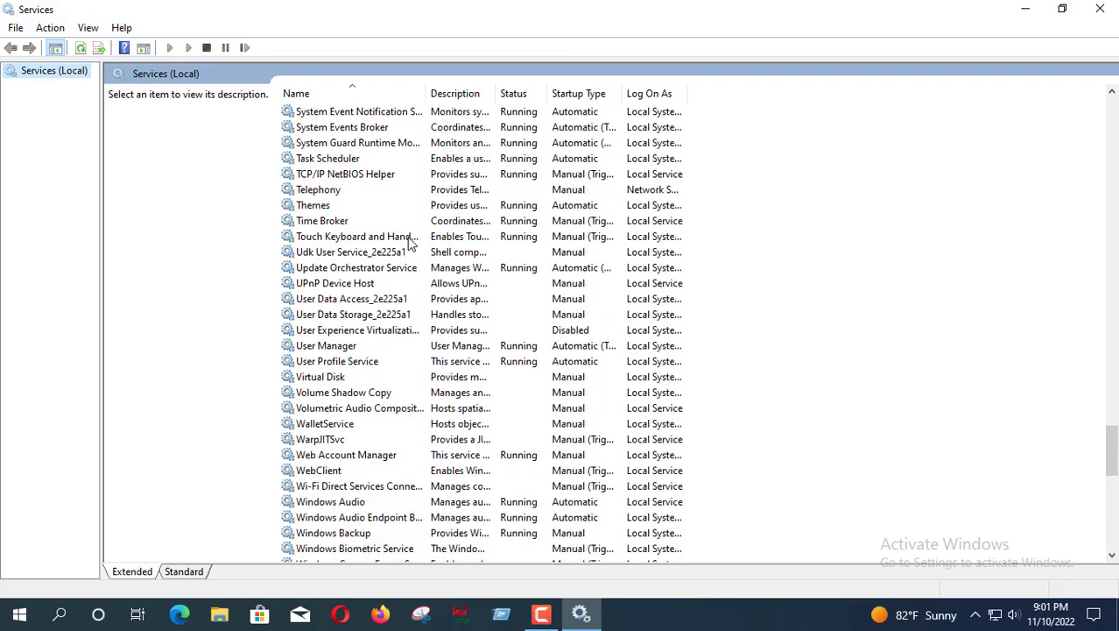
scroll(409, 244, up, 6)
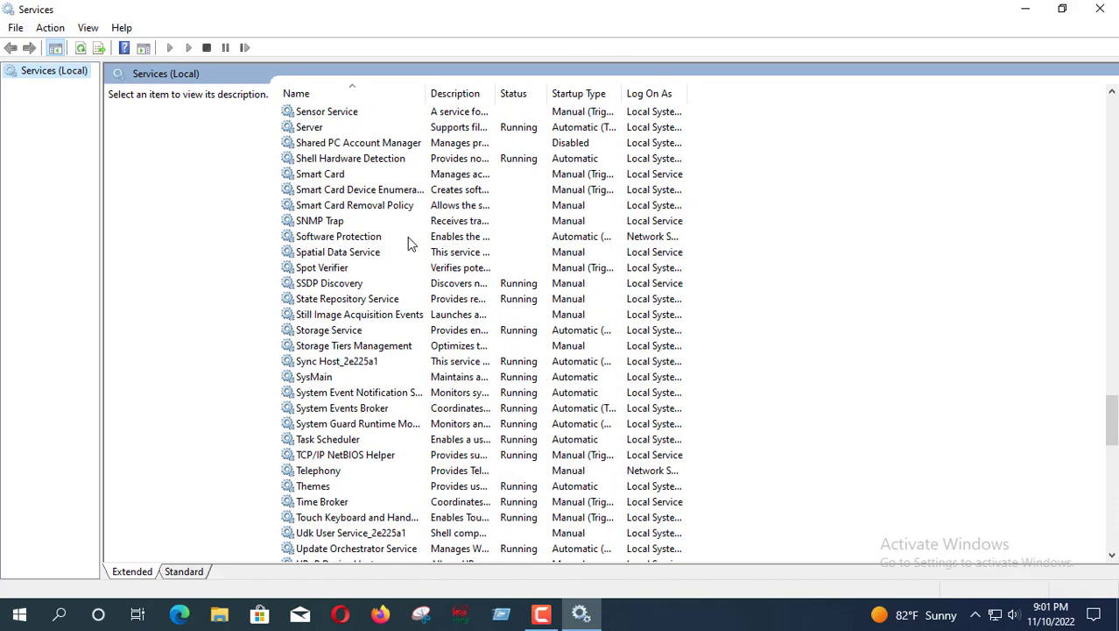
scroll(388, 251, up, 12)
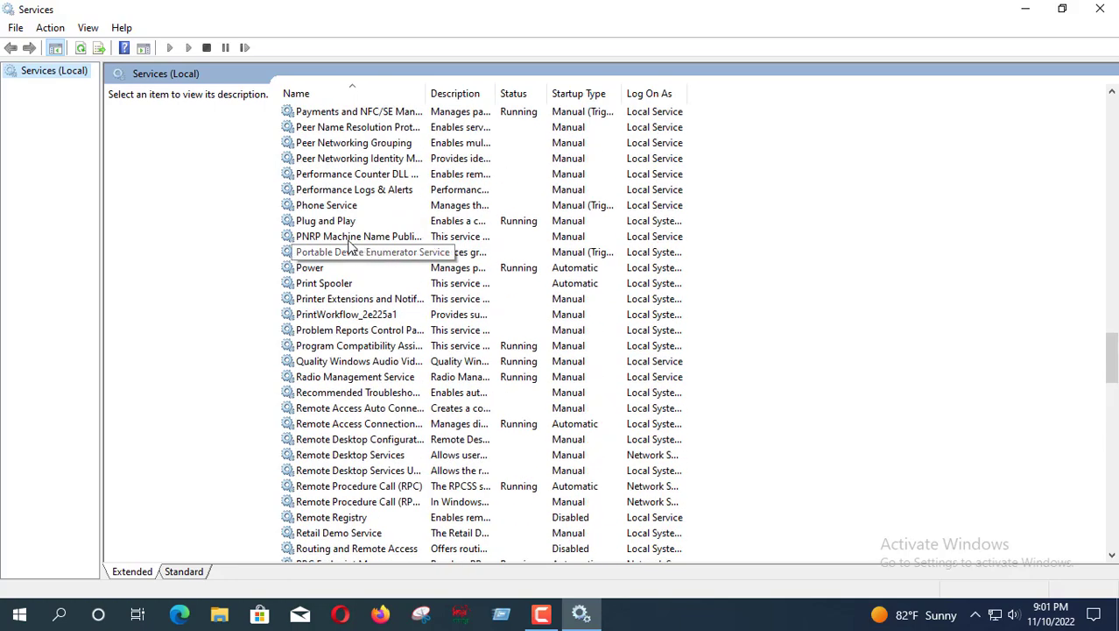
click(316, 284)
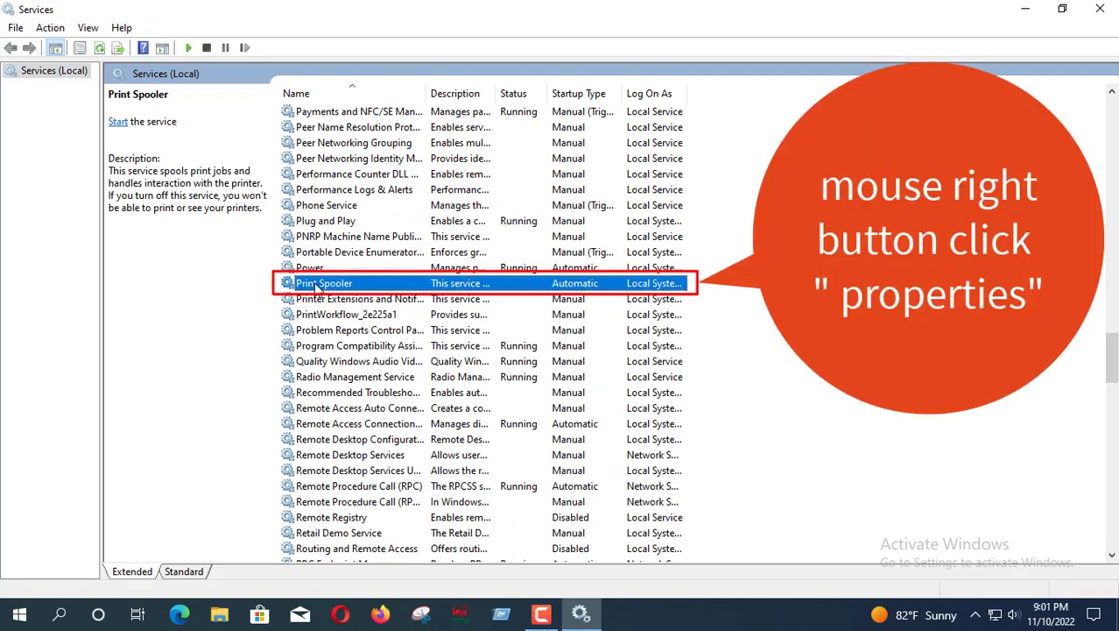
right_click(317, 289)
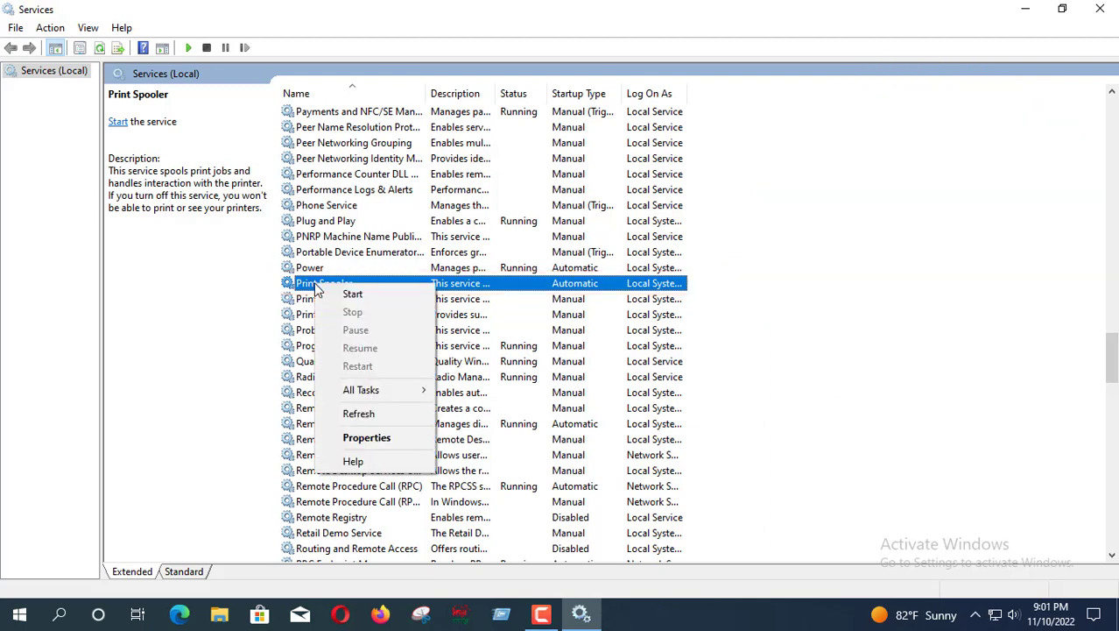
click(366, 437)
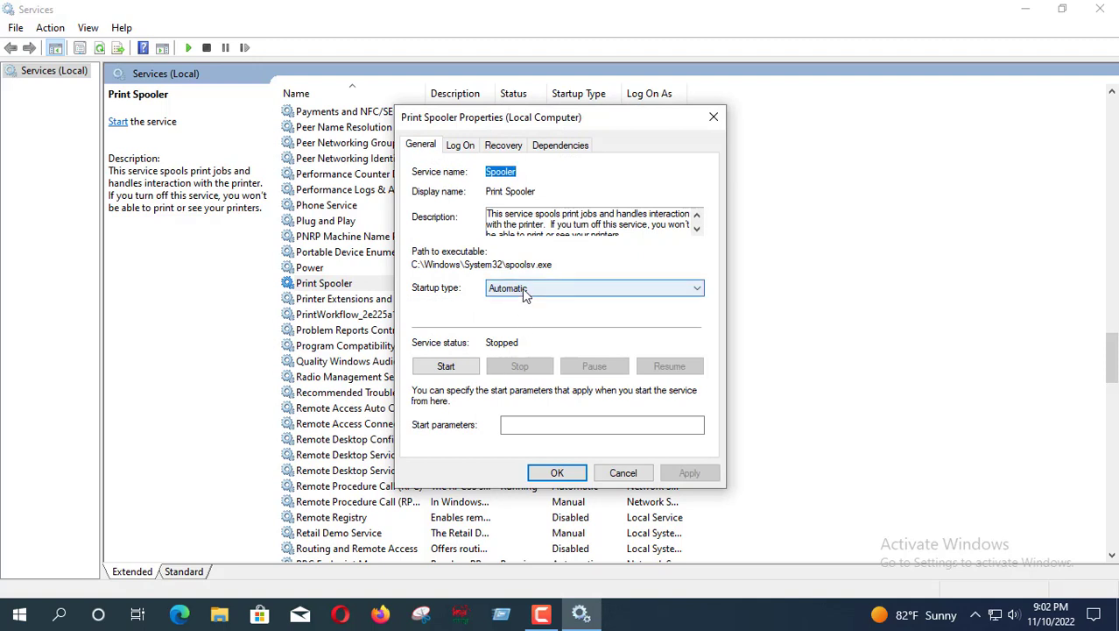
- Set the Print Spooler's startup type to Automatic and start the service, applying the changes and closing Services
click(522, 287)
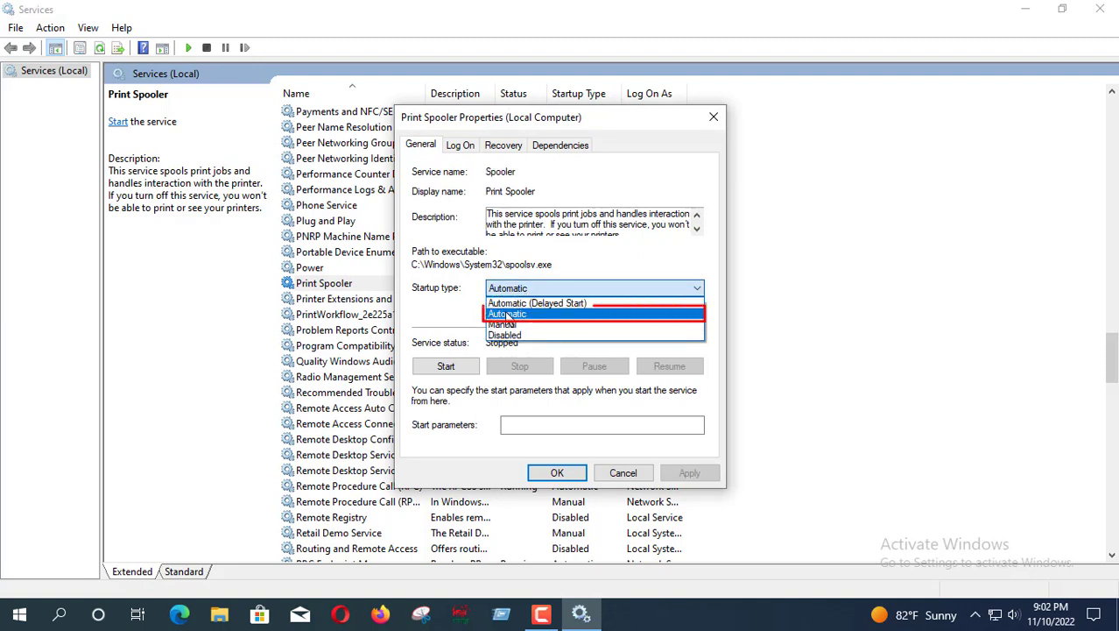
click(505, 314)
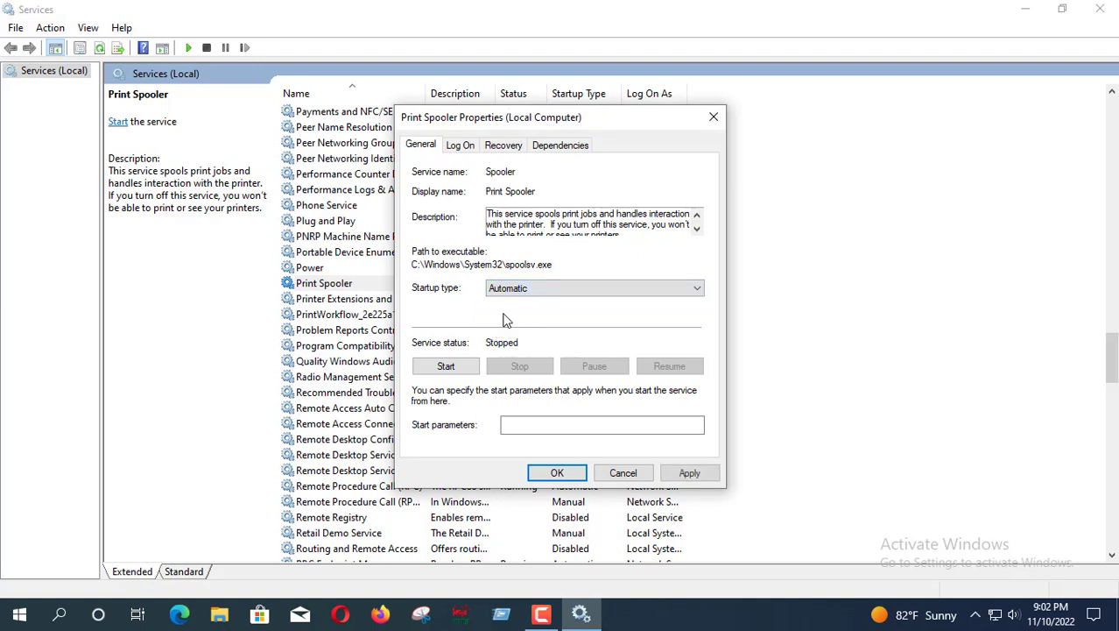
click(445, 367)
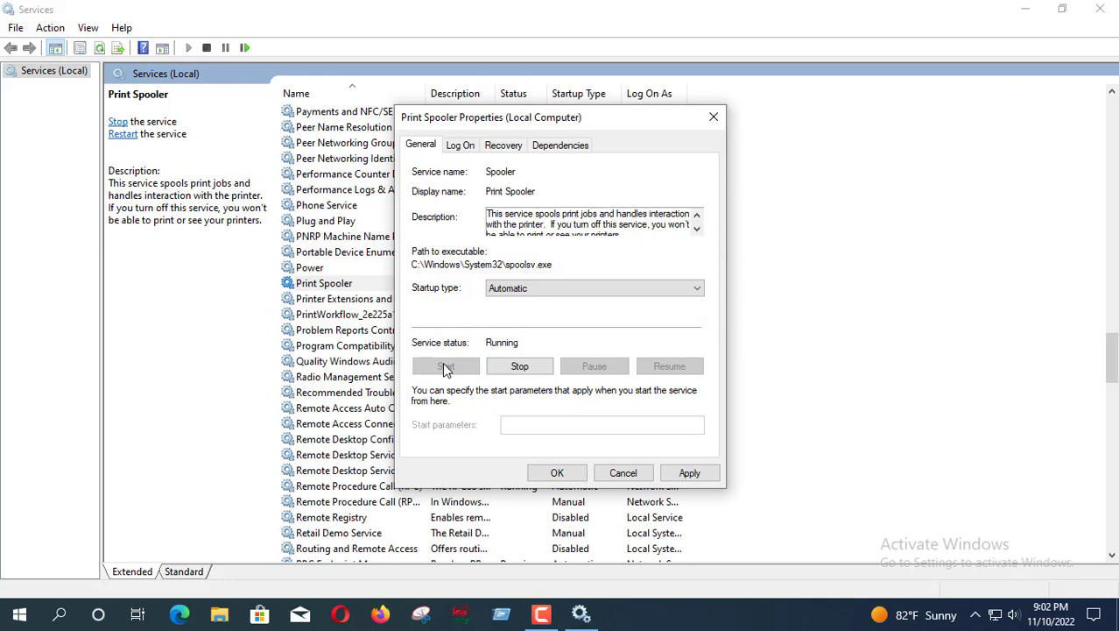
click(704, 474)
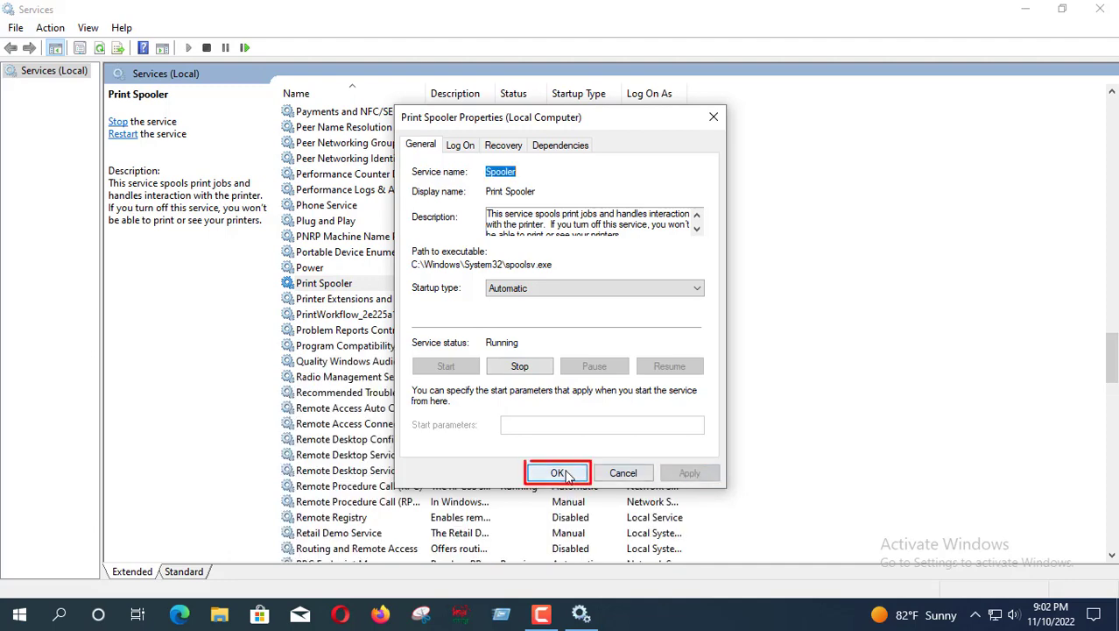
click(566, 474)
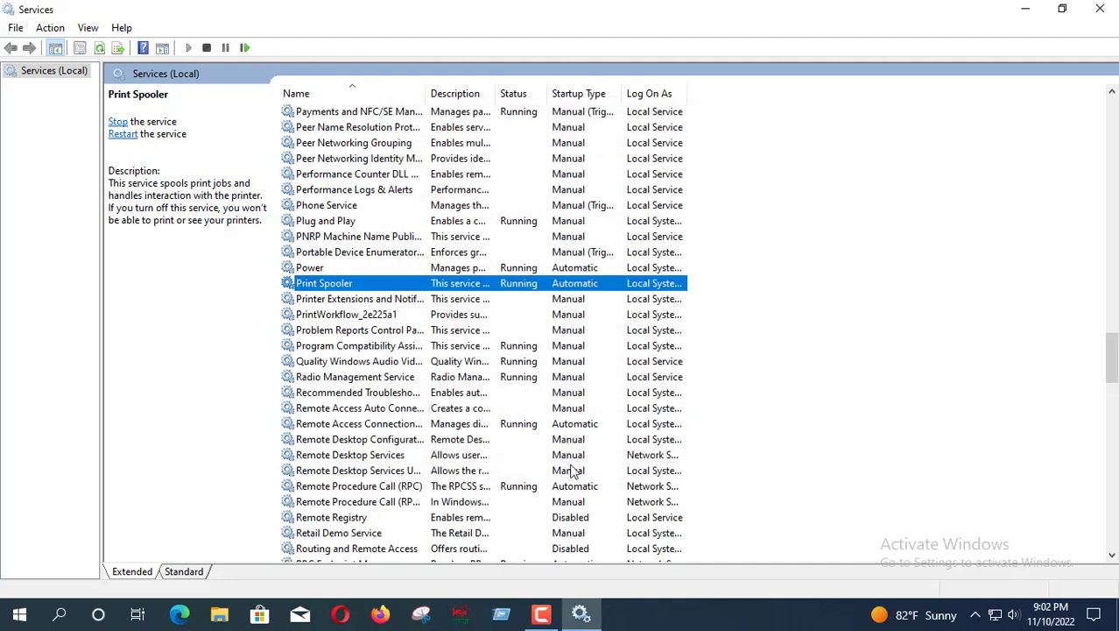
click(1101, 11)
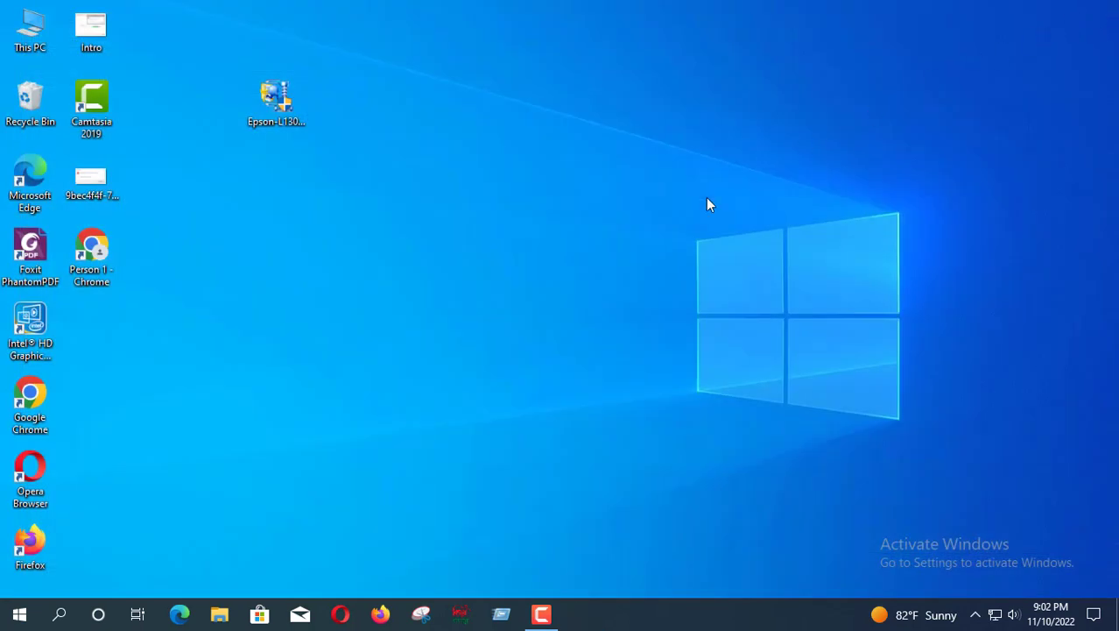
- Open the Windows Settings app and go to the Printers & scanners page under Devices
click(60, 613)
text(setting)
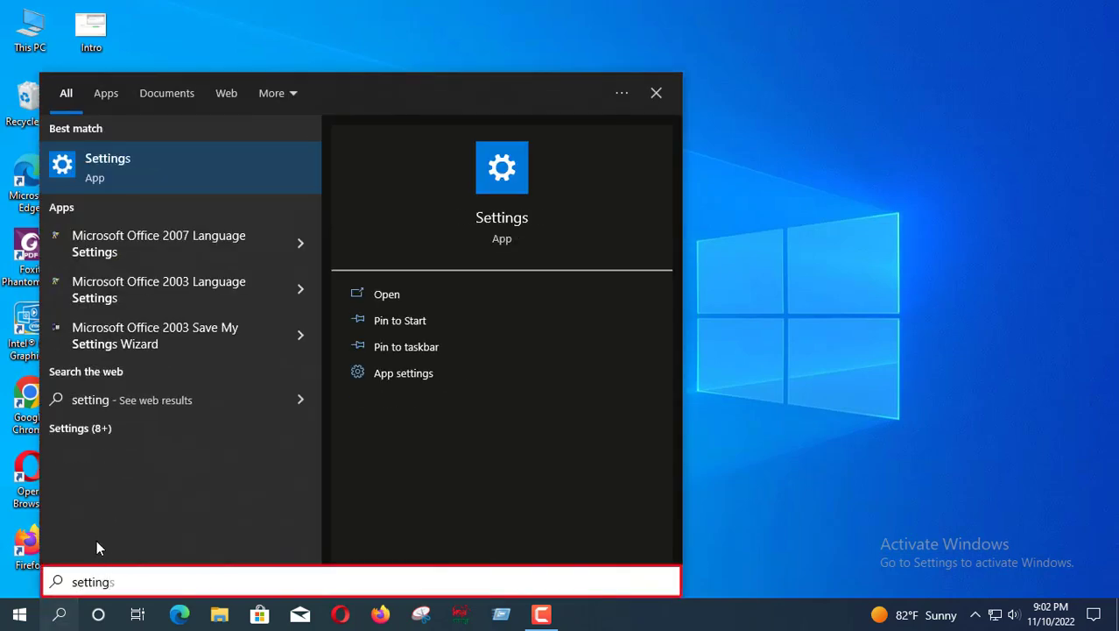
click(109, 165)
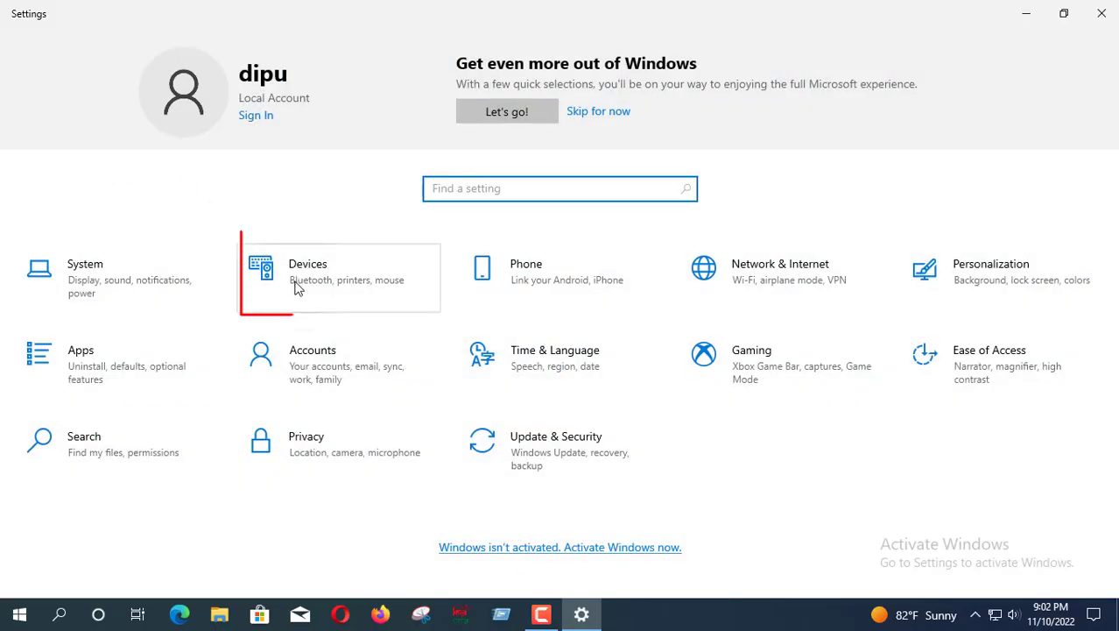
click(300, 285)
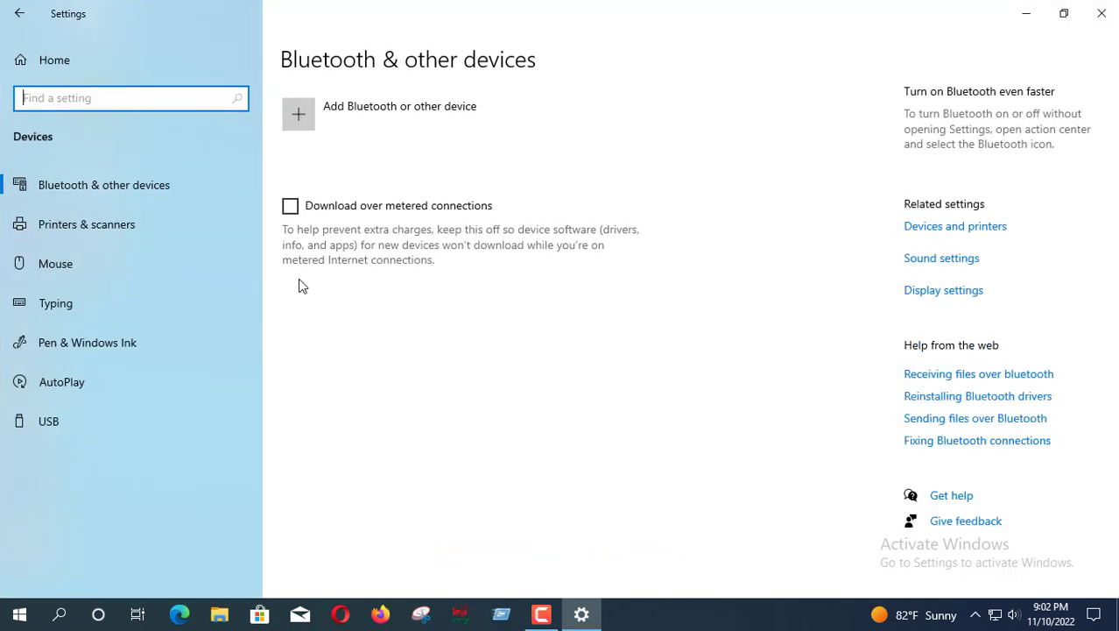
click(88, 225)
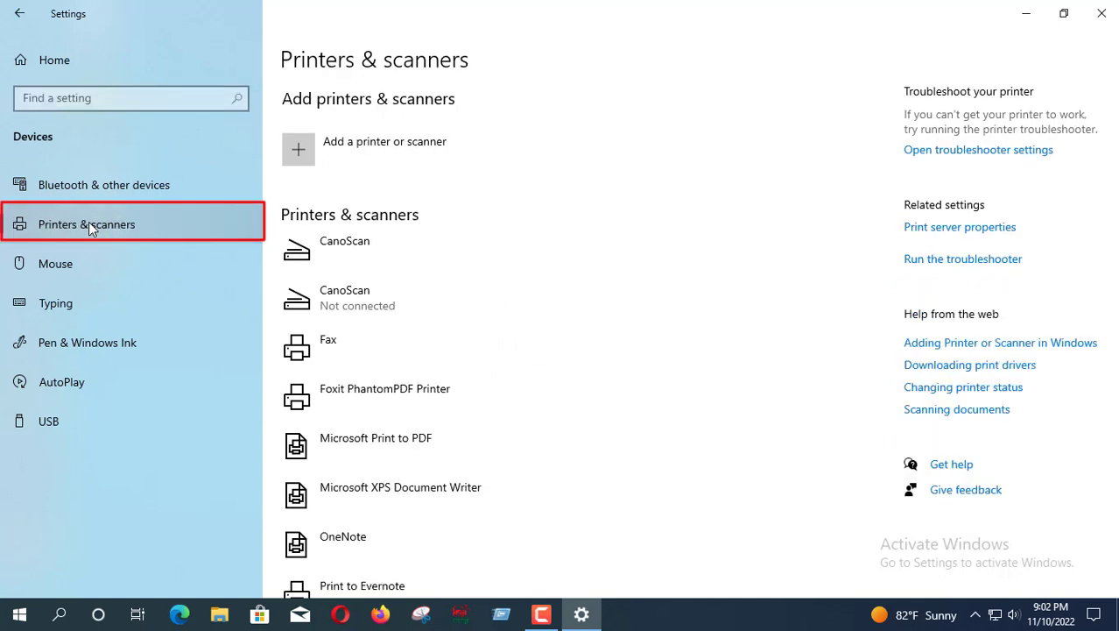
- Open the printer properties of the Microsoft XPS Document Writer from its device management page
click(388, 489)
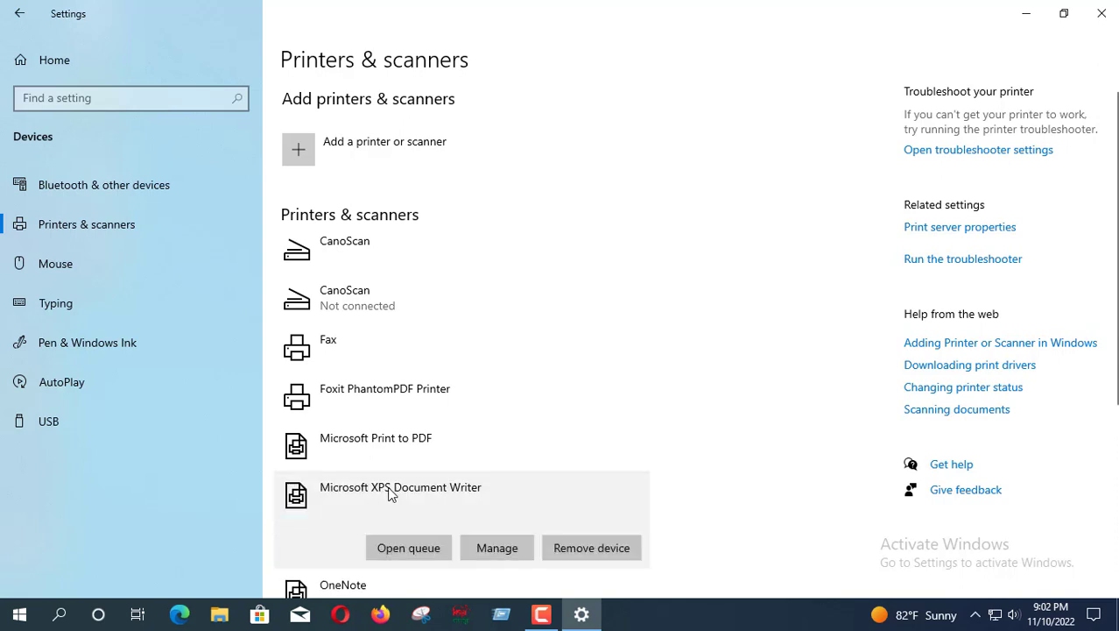
click(492, 549)
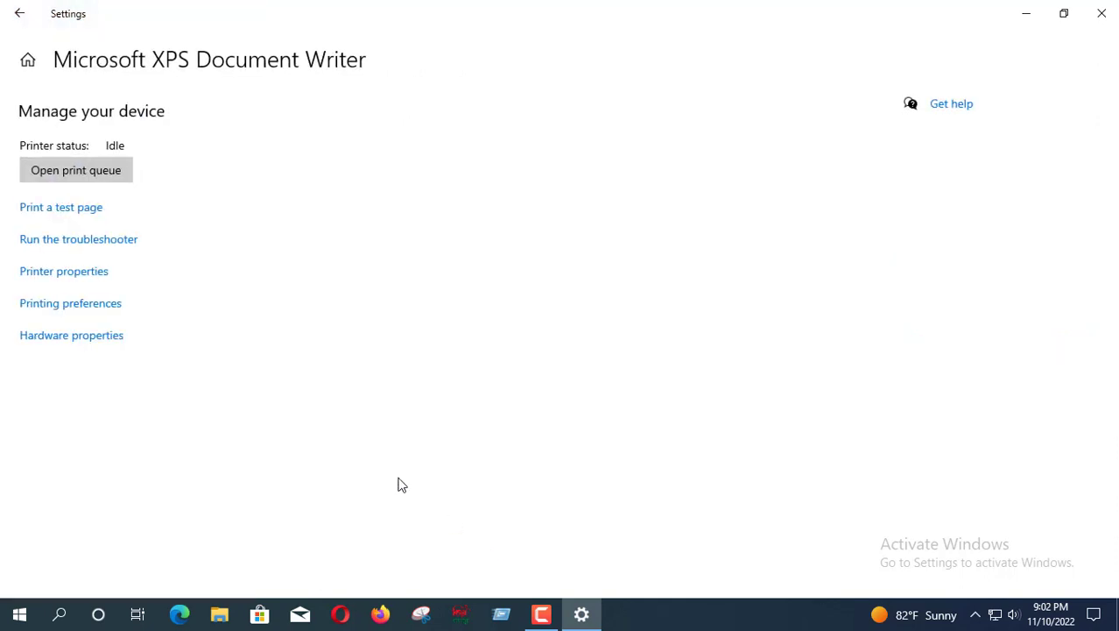
click(63, 271)
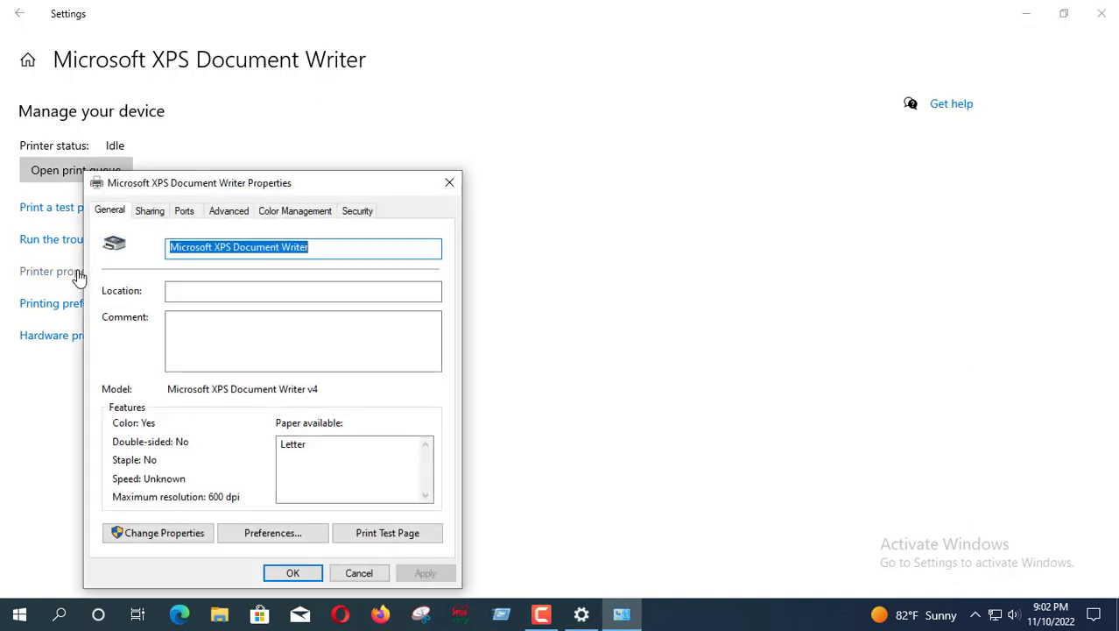
drag(231, 186, 416, 91)
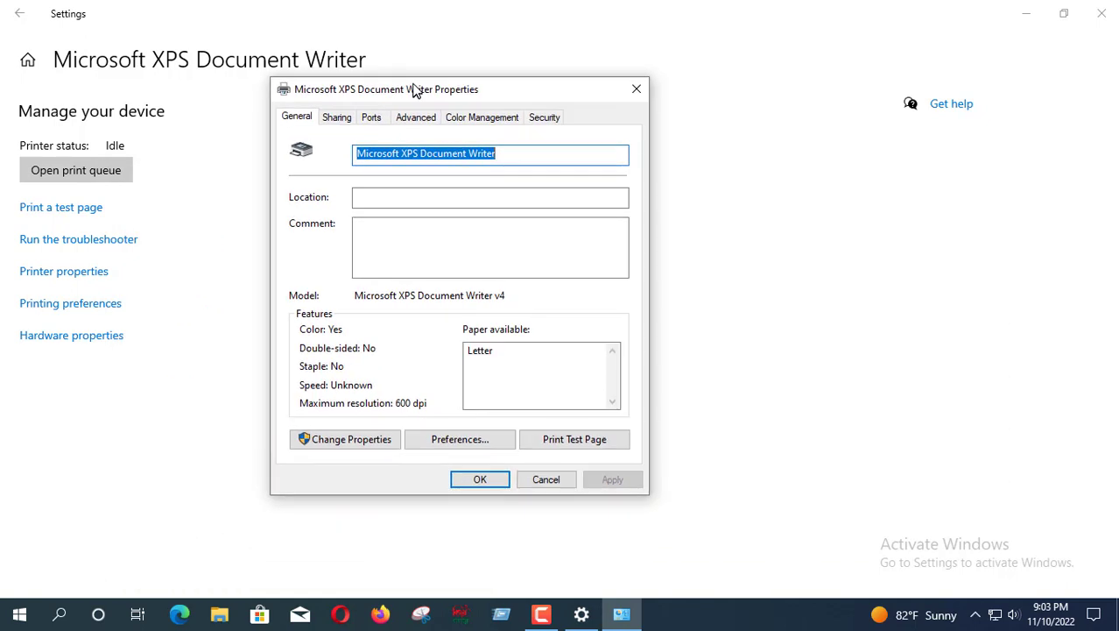
- Check which port is assigned to the Microsoft XPS Document Writer, and close its properties
click(371, 119)
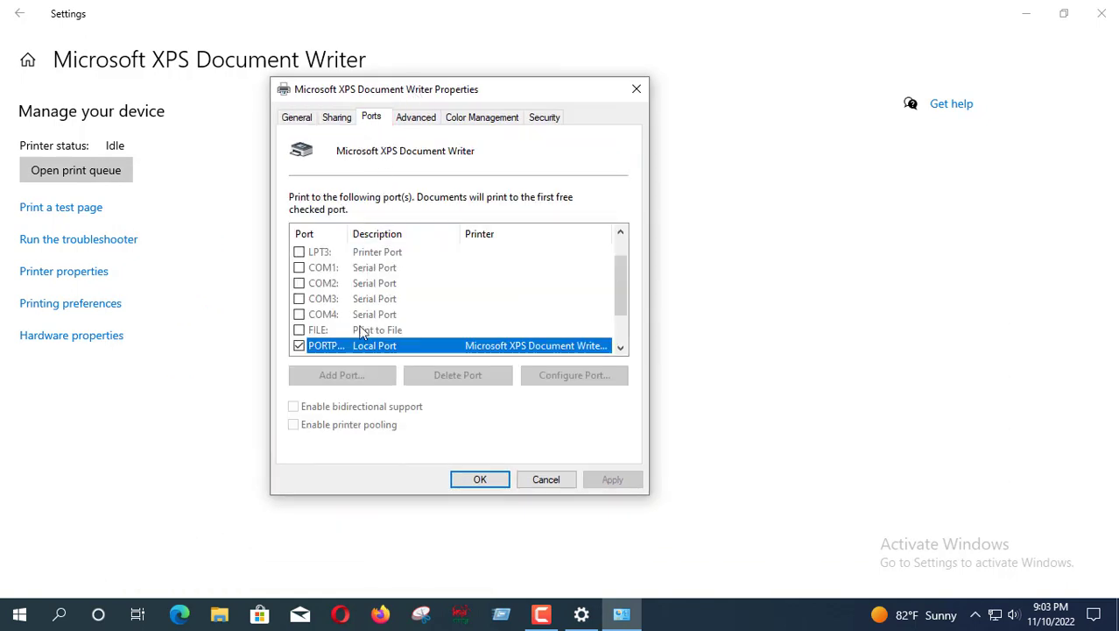
scroll(361, 342, down, 1)
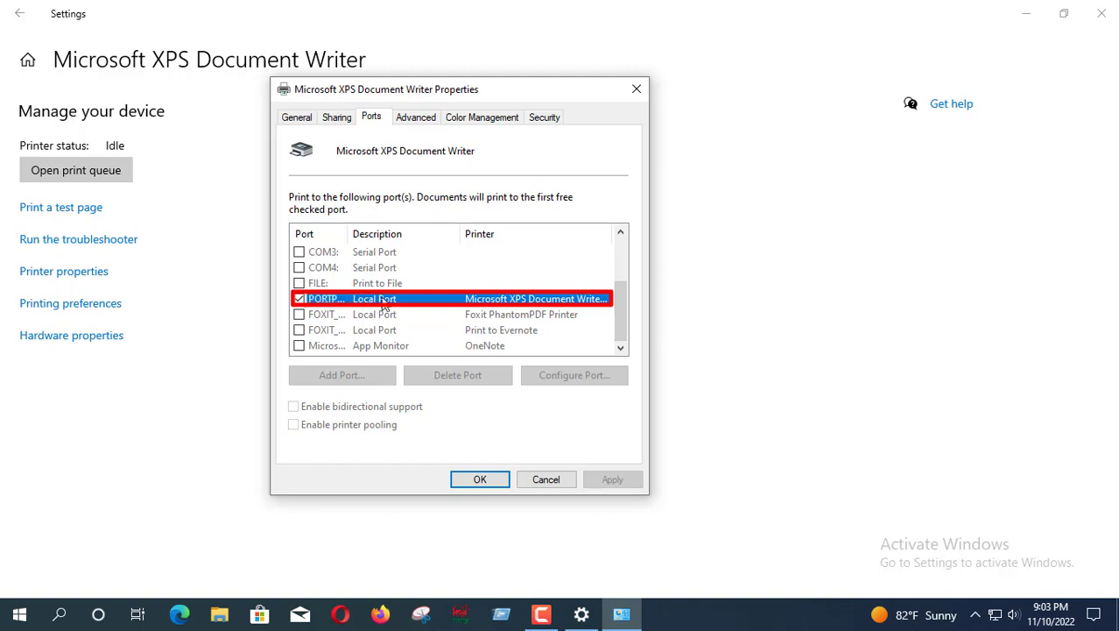
scroll(395, 307, up, 2)
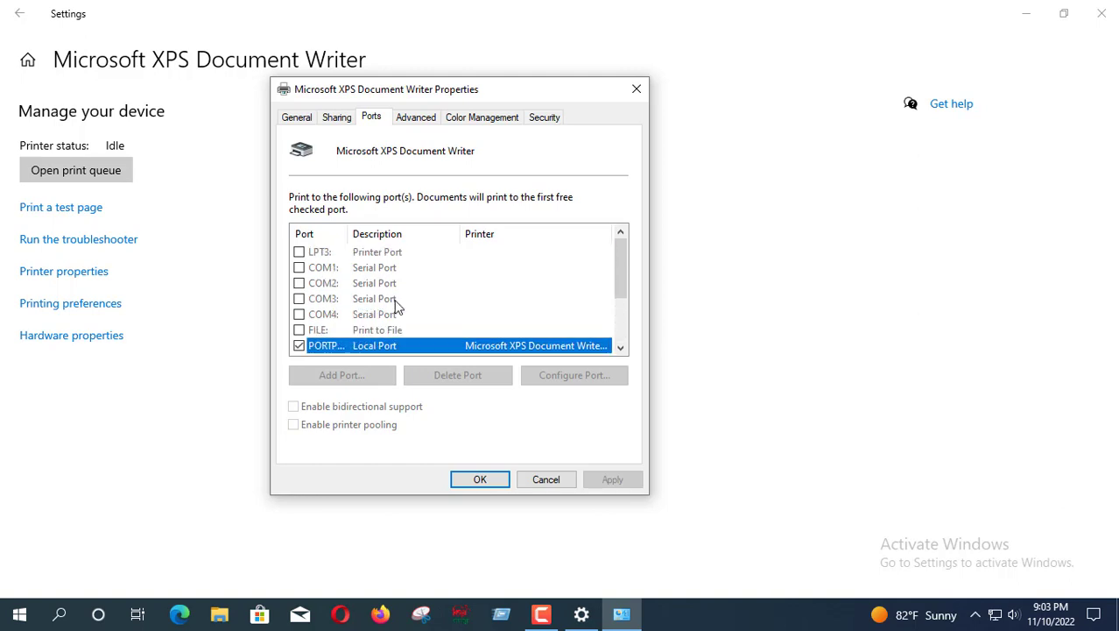
scroll(395, 307, down, 2)
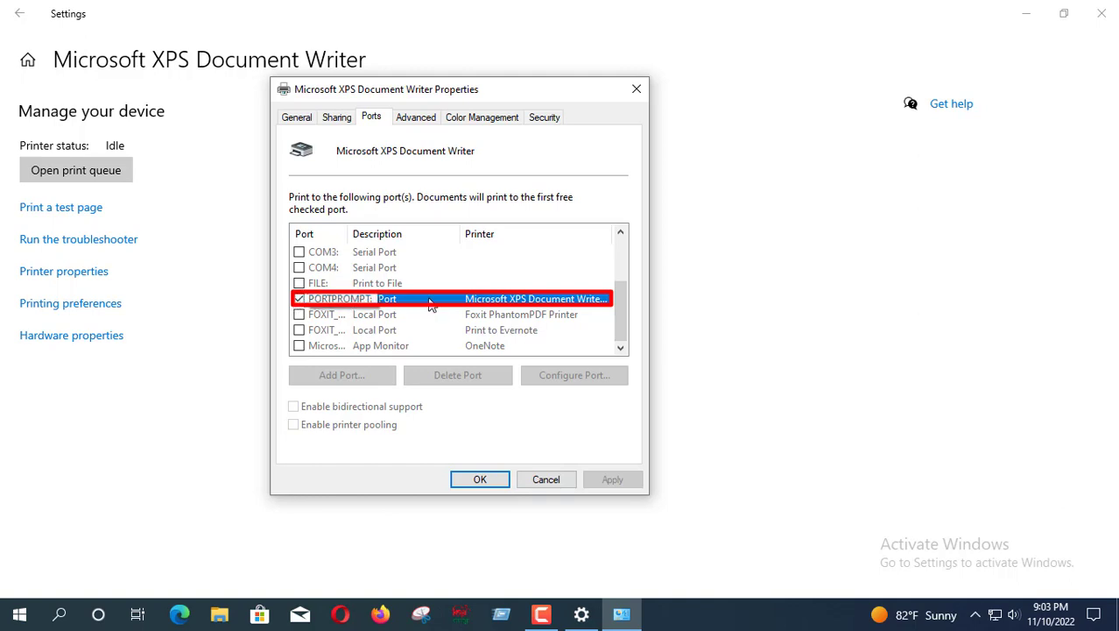
click(480, 480)
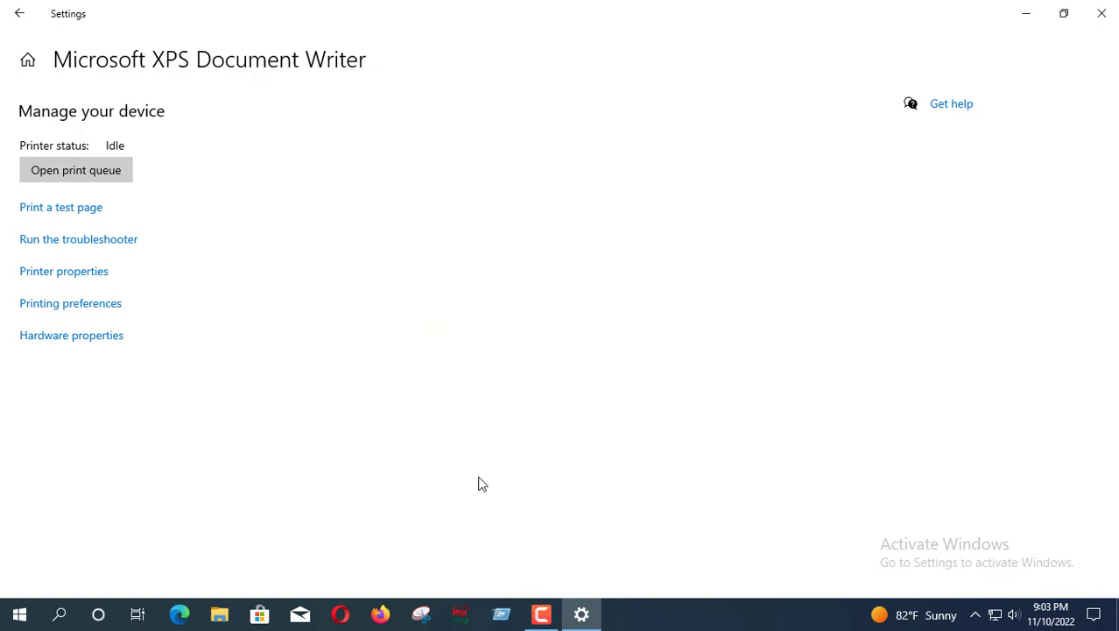
- Return to Printers & scanners, search the settings for "troub", and open Troubleshoot Other problems
click(18, 14)
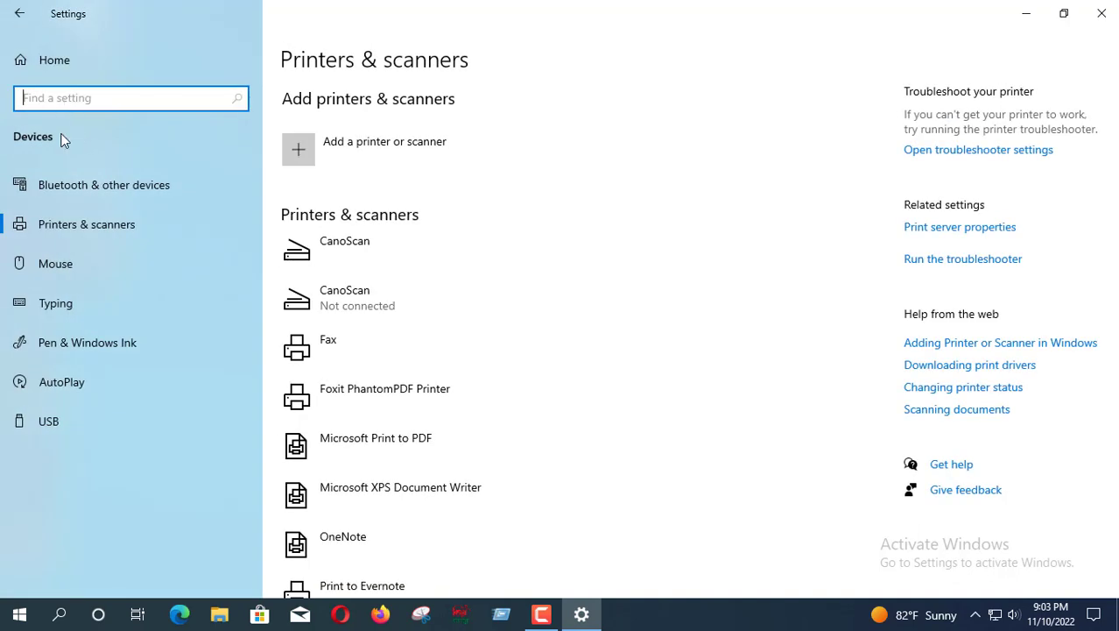
text(troub)
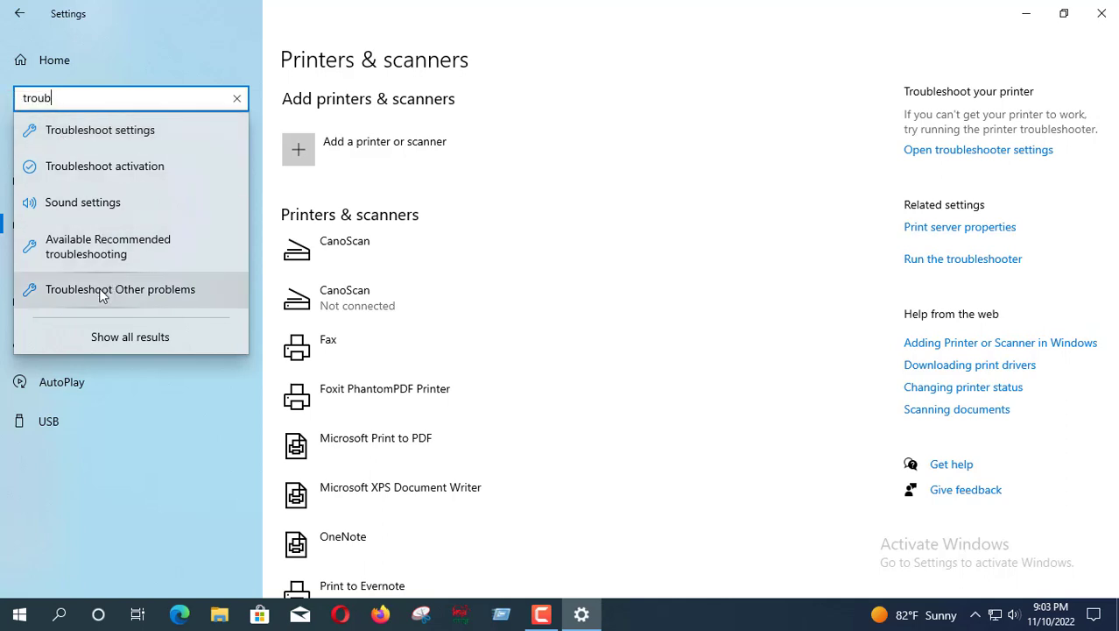
click(147, 296)
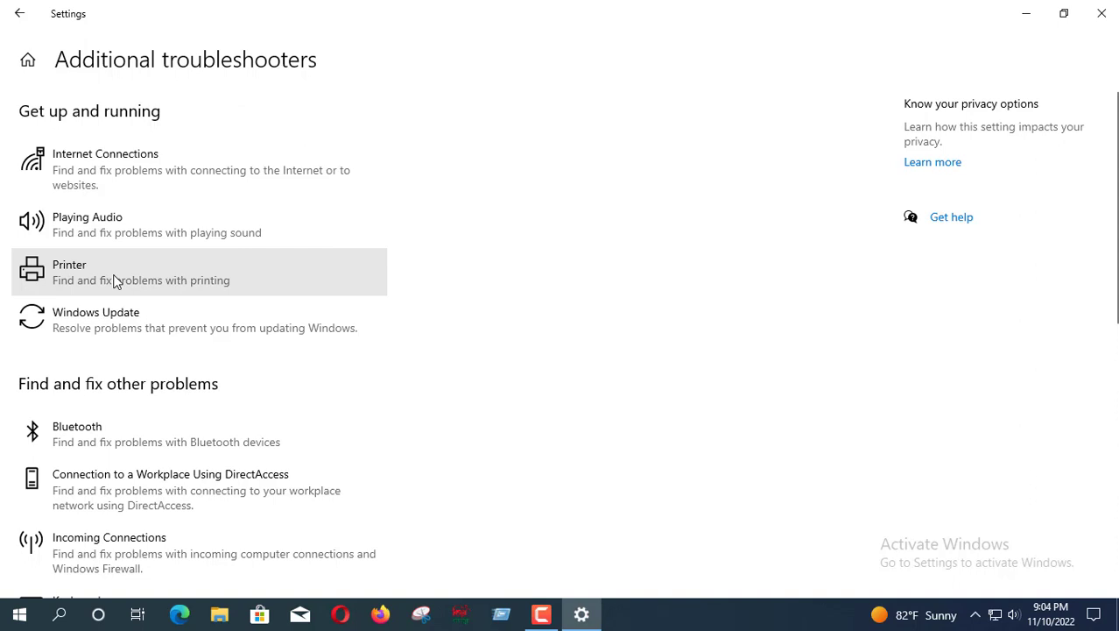
- Run the Printer troubleshooter from the additional troubleshooters, cancel it at the printer selection, and close Settings
click(289, 184)
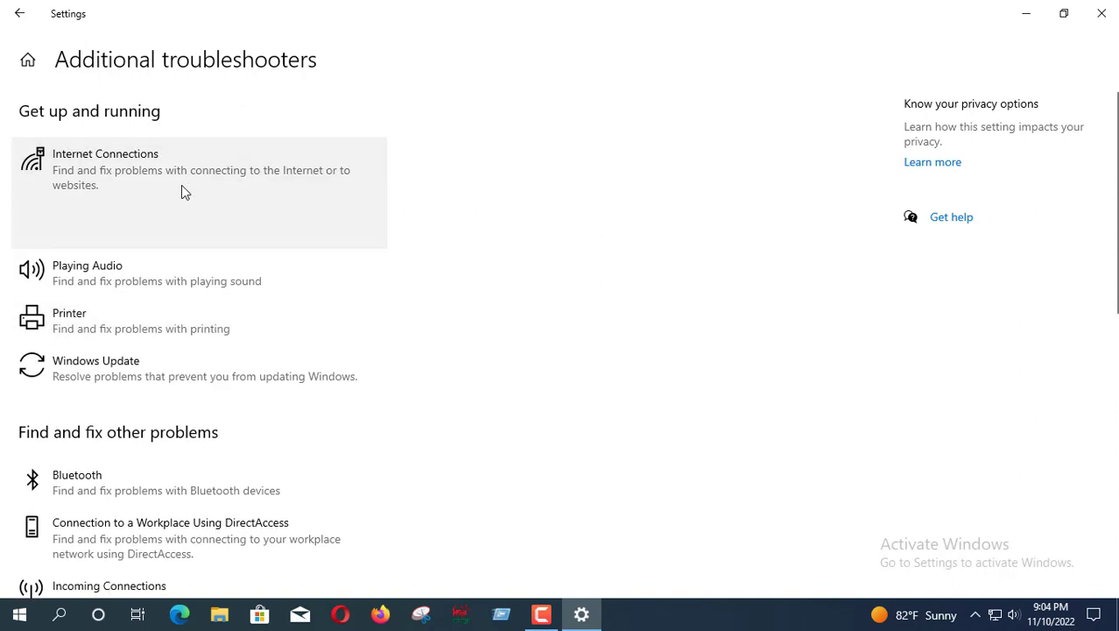
click(133, 275)
click(93, 326)
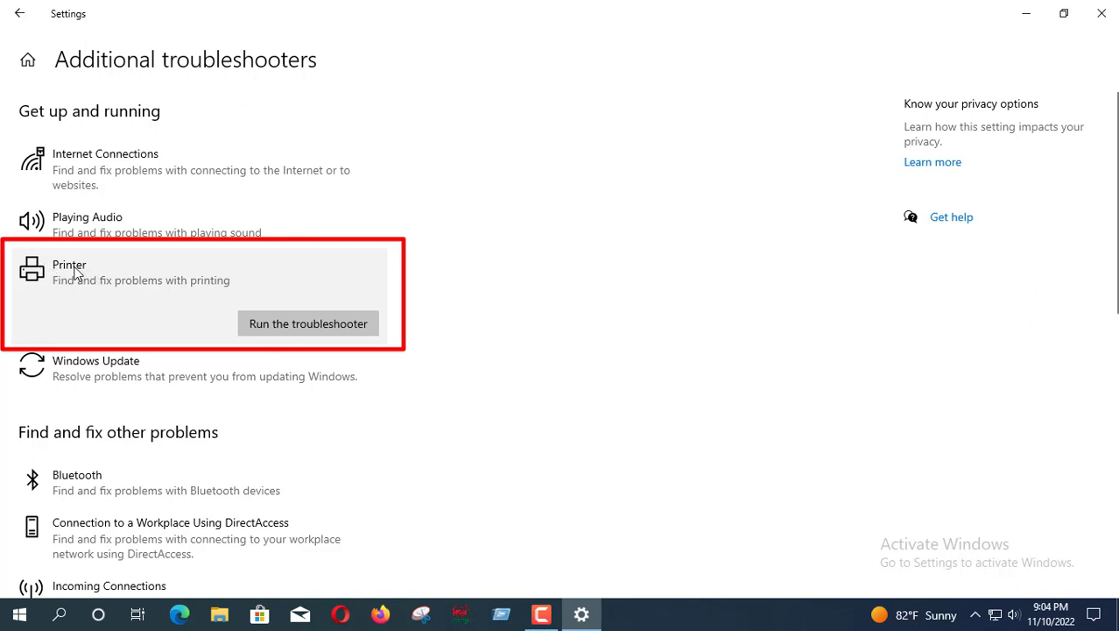
click(289, 324)
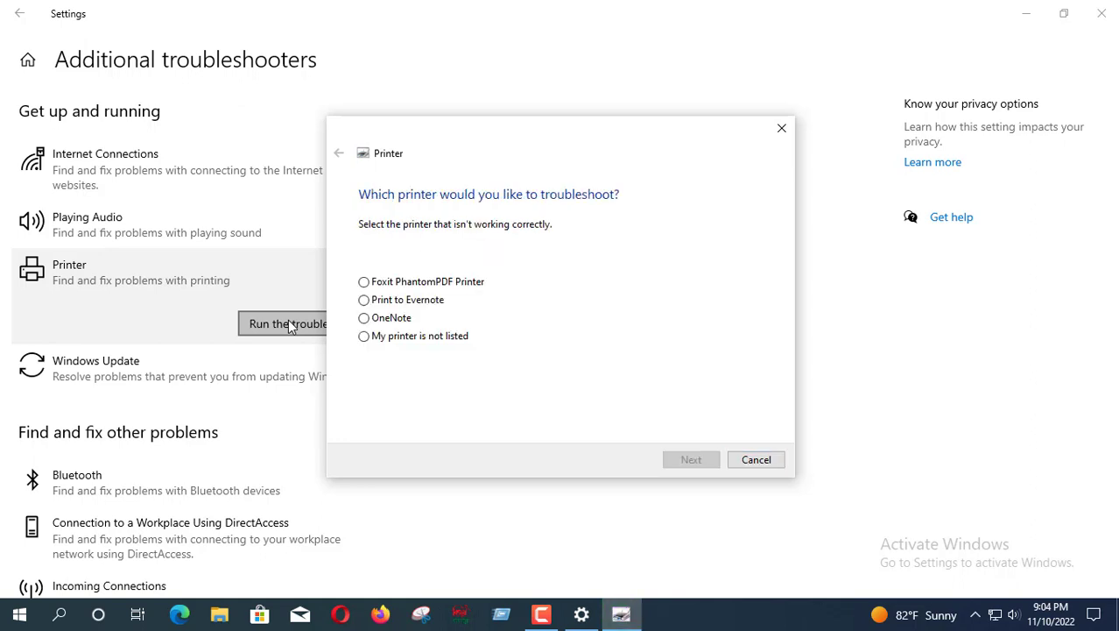
click(753, 461)
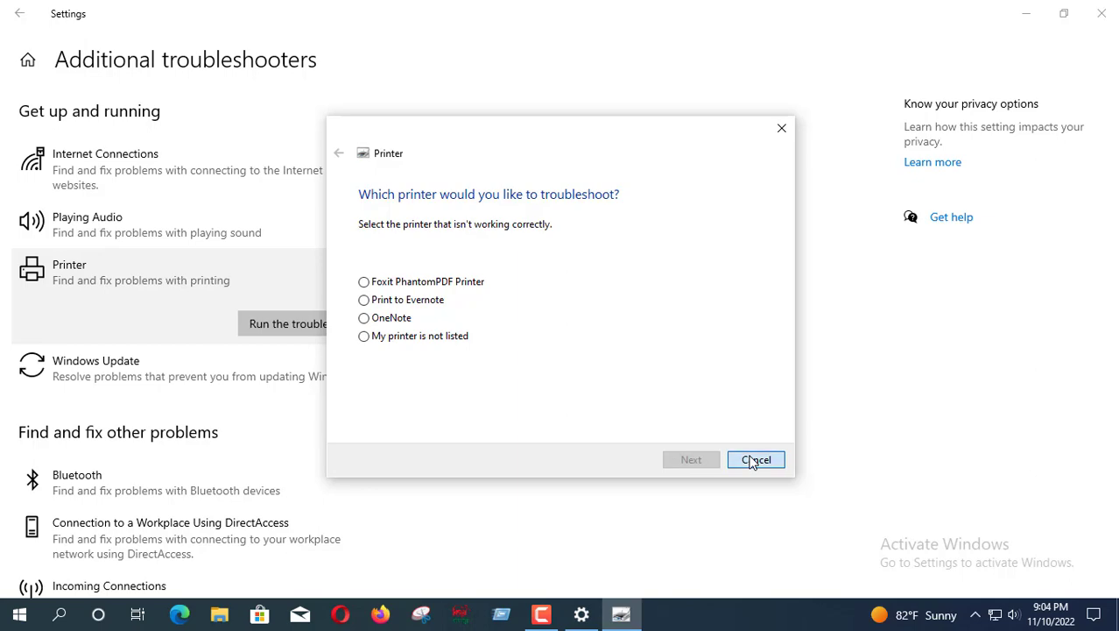
click(1105, 13)
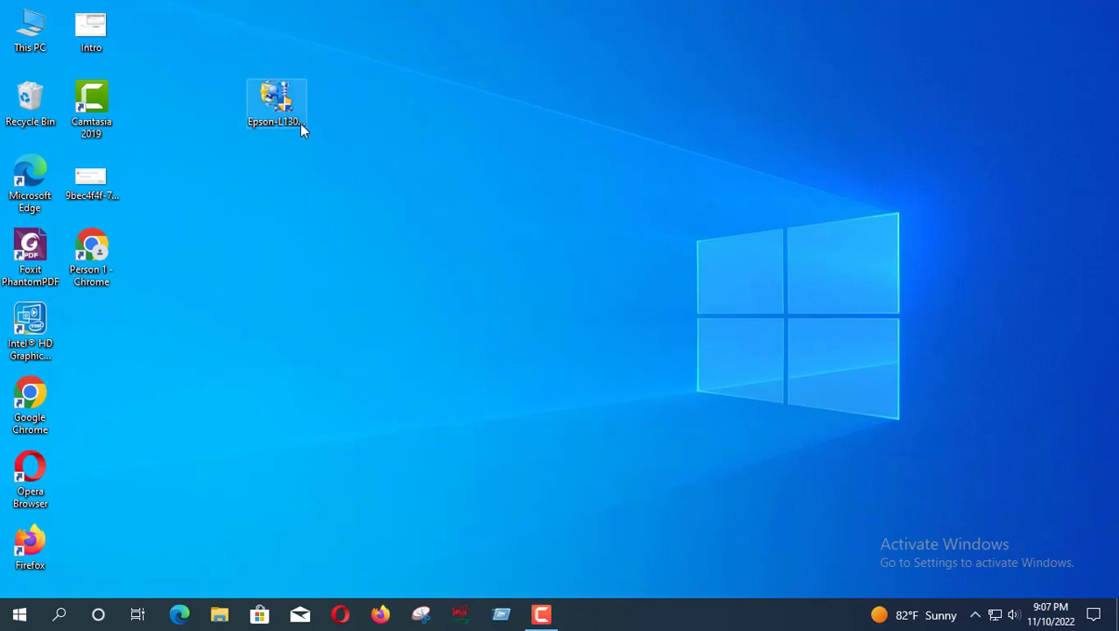
- Refresh the desktop and launch the setup from the Epson-L130-printer-driver-Windows-64-bit self-extractor
right_click(366, 105)
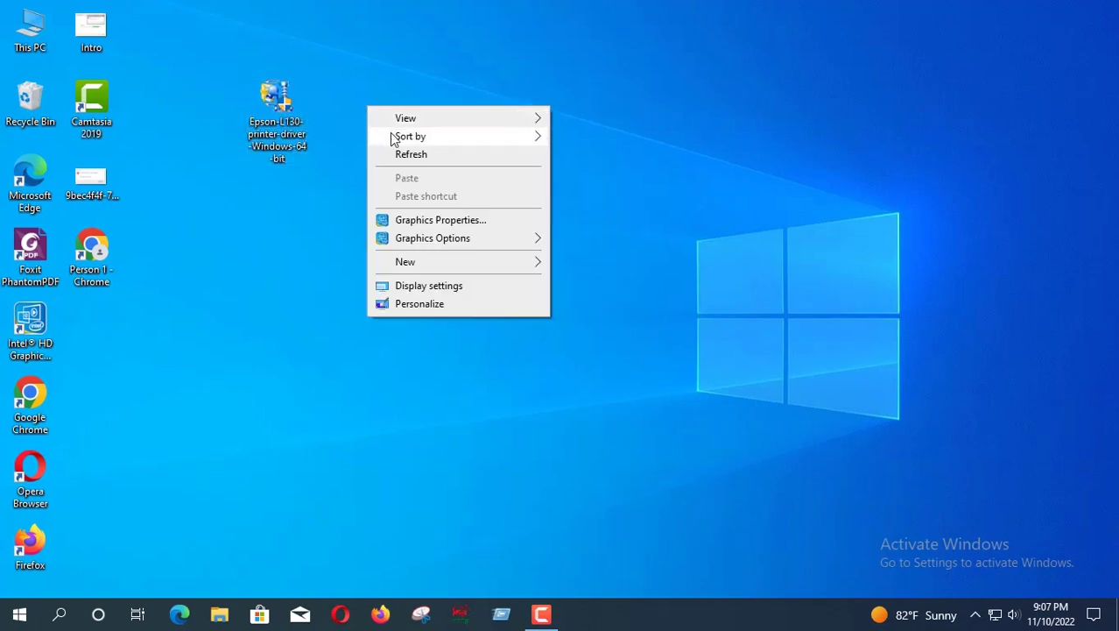
click(407, 154)
click(282, 101)
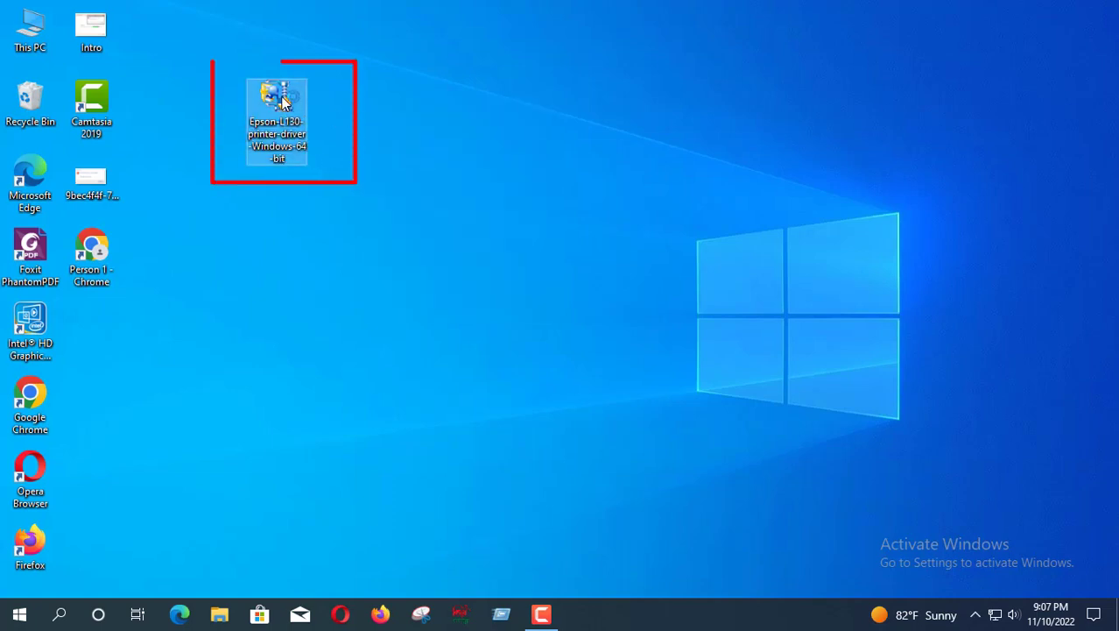
double_click(282, 101)
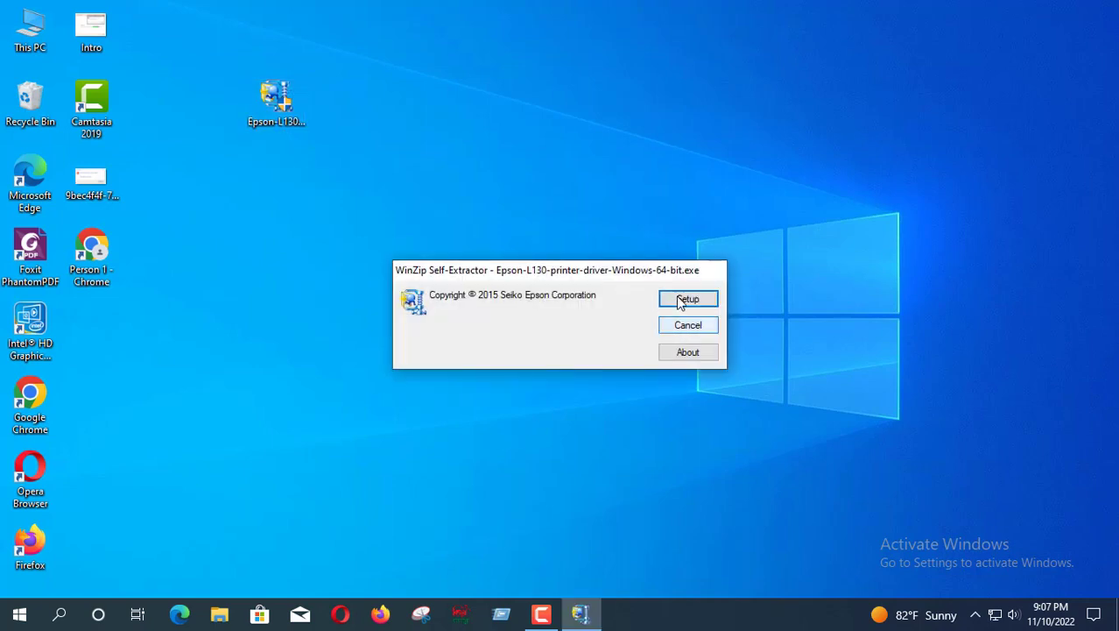
click(681, 300)
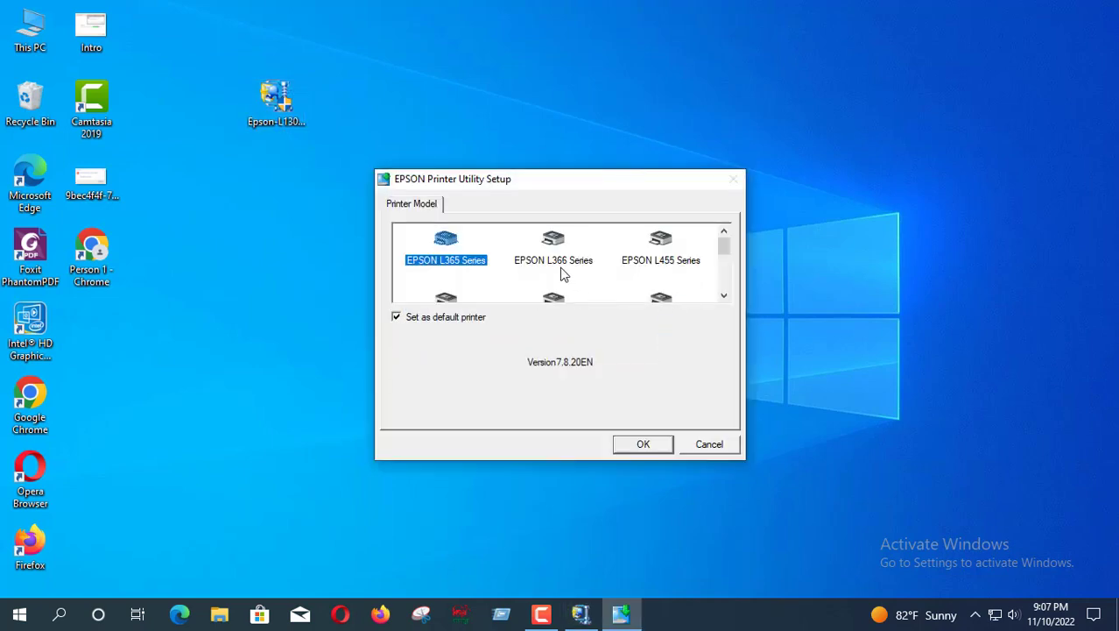
- Choose EPSON L130 Series as the printer model and confirm English as the setup language
scroll(567, 277, down, 2)
click(557, 282)
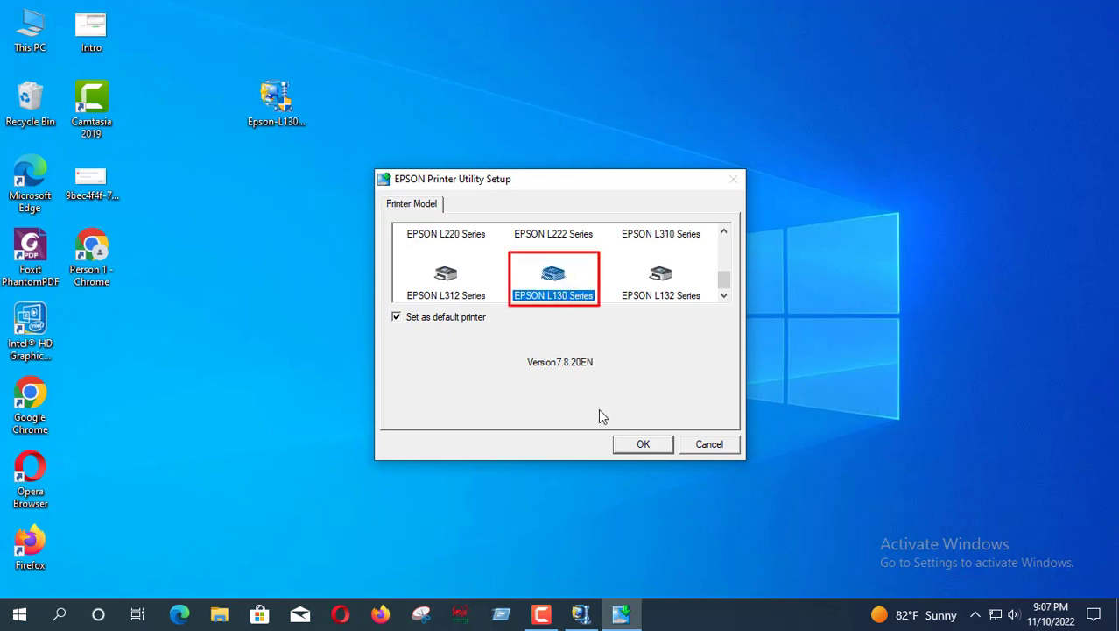
click(646, 442)
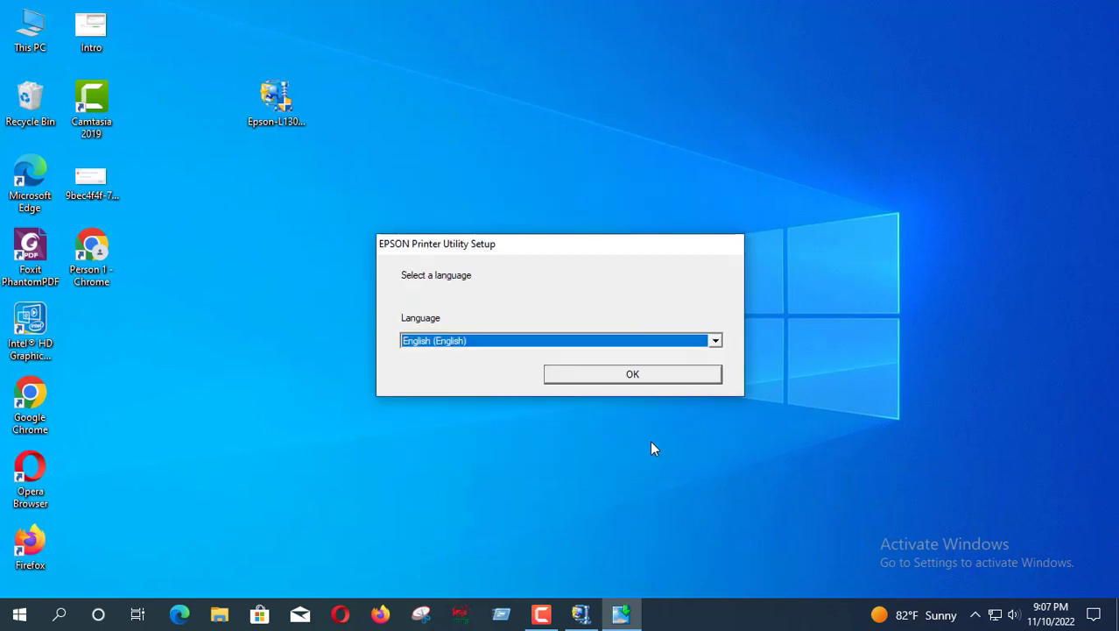
click(604, 374)
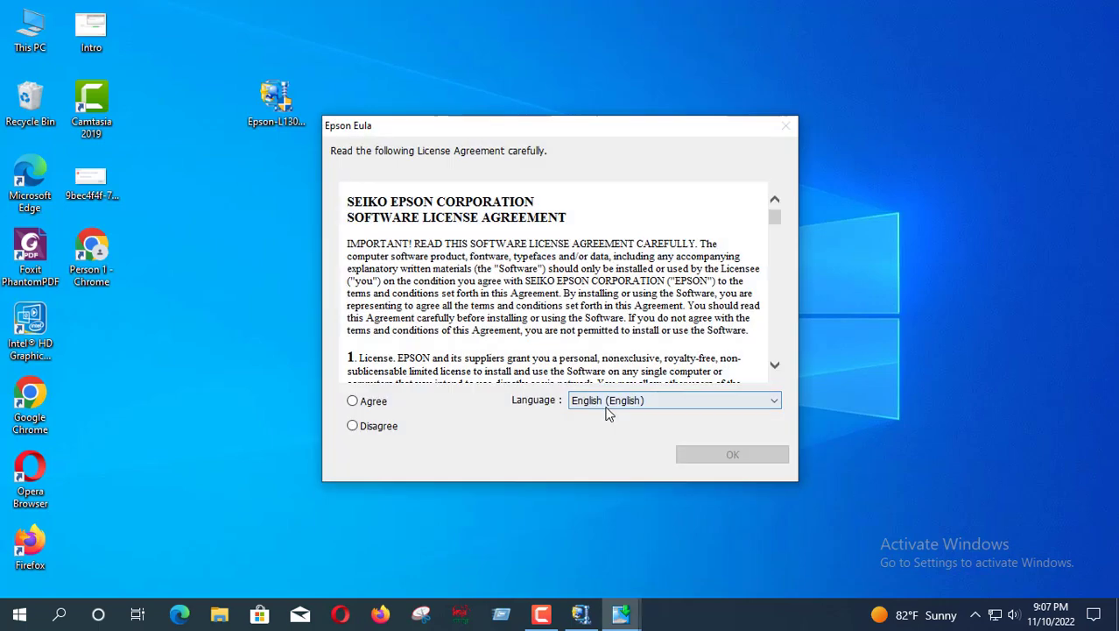
- Agree to the Epson software license agreement, install the printer driver, and close the setup's completion notice
click(377, 402)
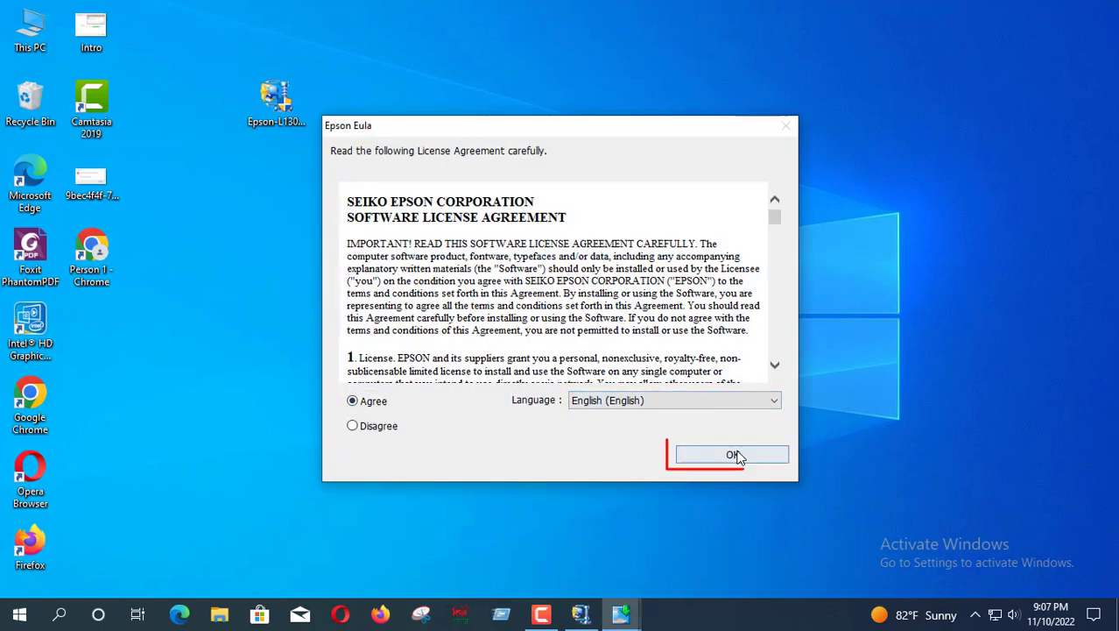
click(732, 454)
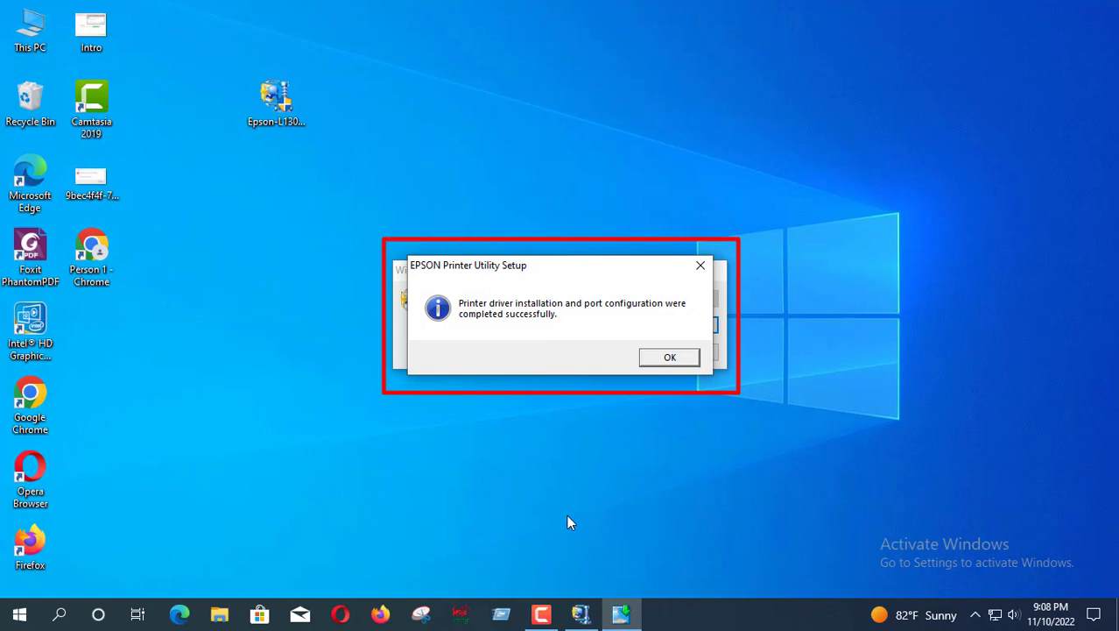
click(670, 357)
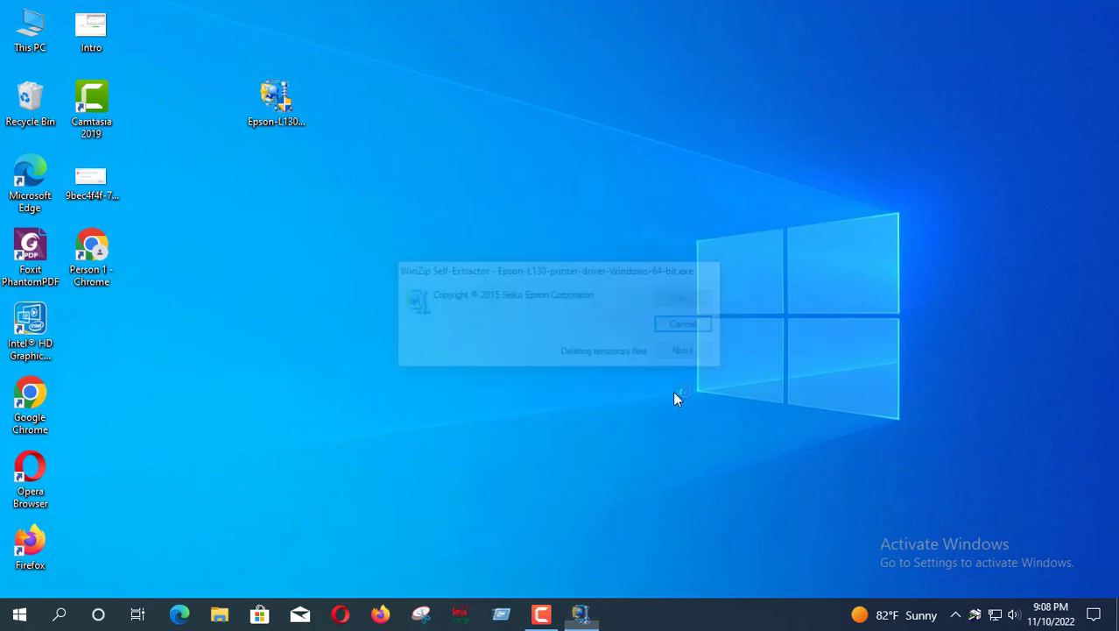